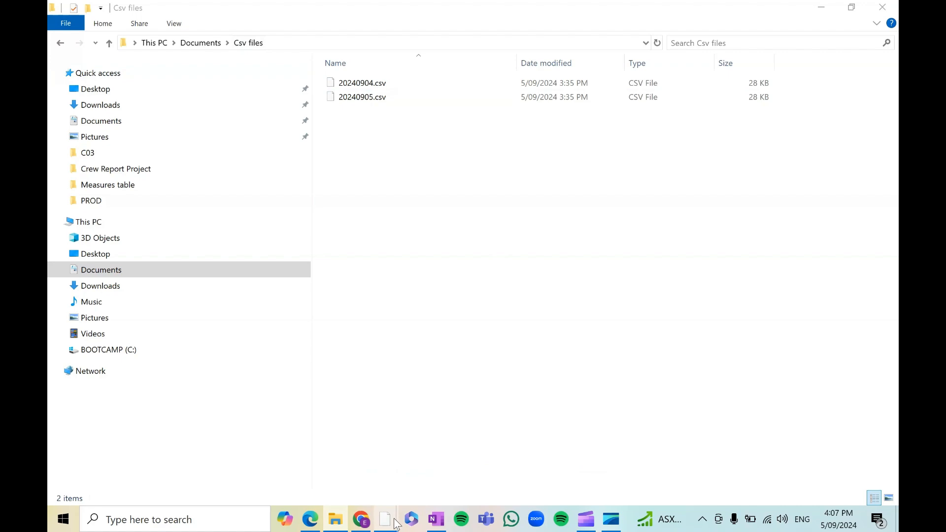
- Switch to Power BI Desktop, start a blank report and connect to a Folder data source
left_click(396, 523)
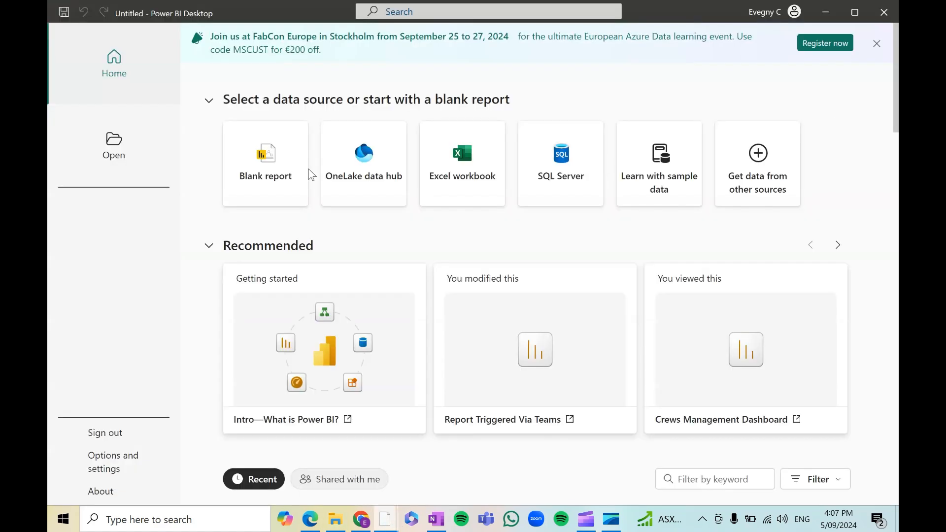
left_click(283, 180)
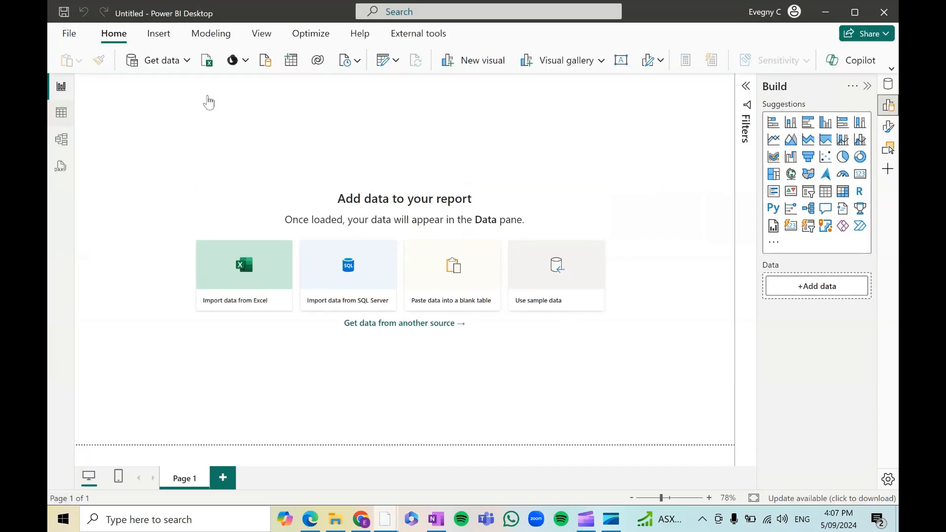
left_click(144, 61)
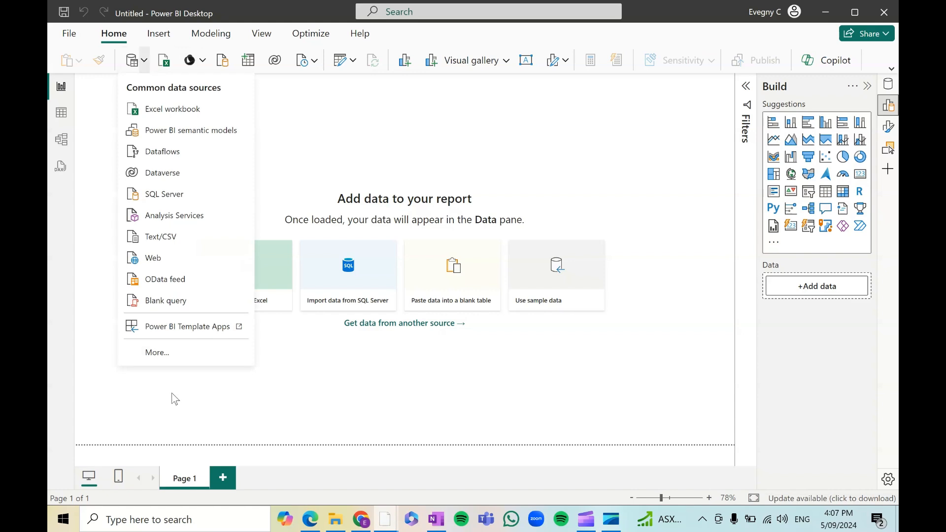
left_click(197, 350)
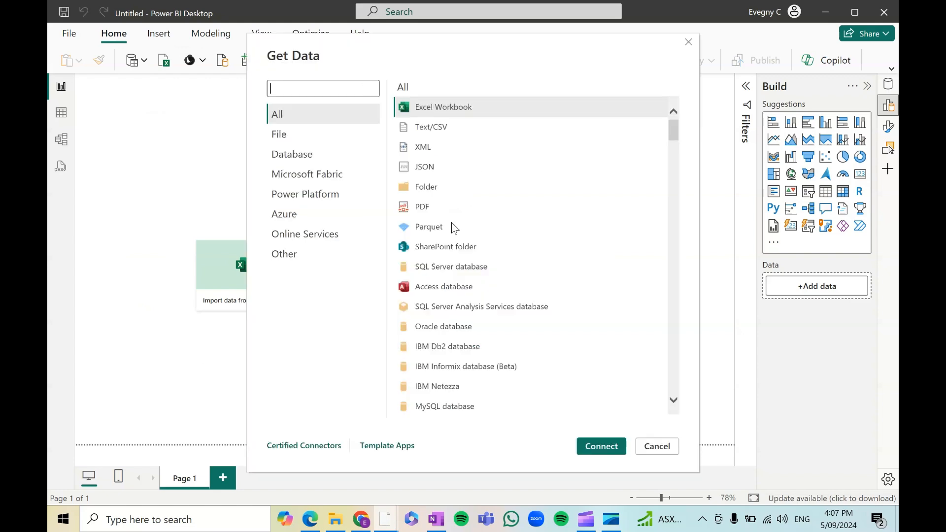
left_click(604, 448)
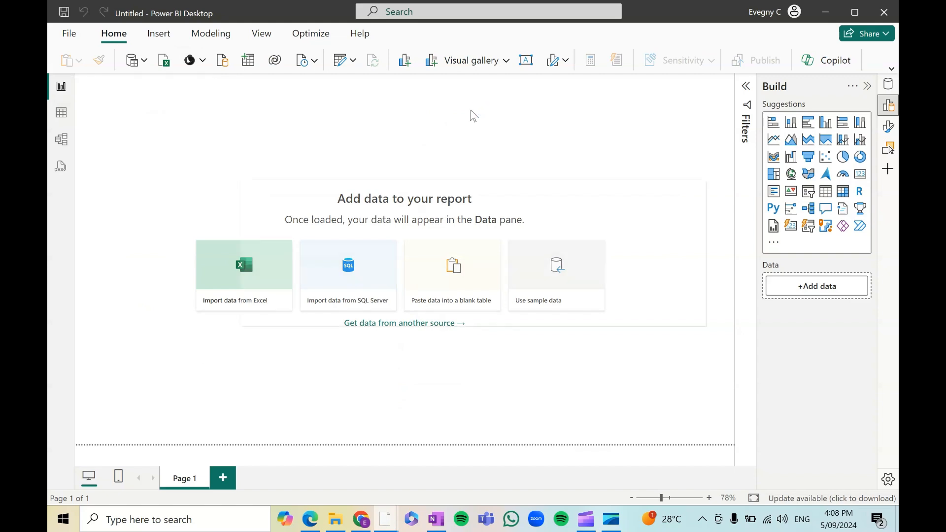
- Select the Csv files folder inside Documents as the source folder path
left_click(596, 242)
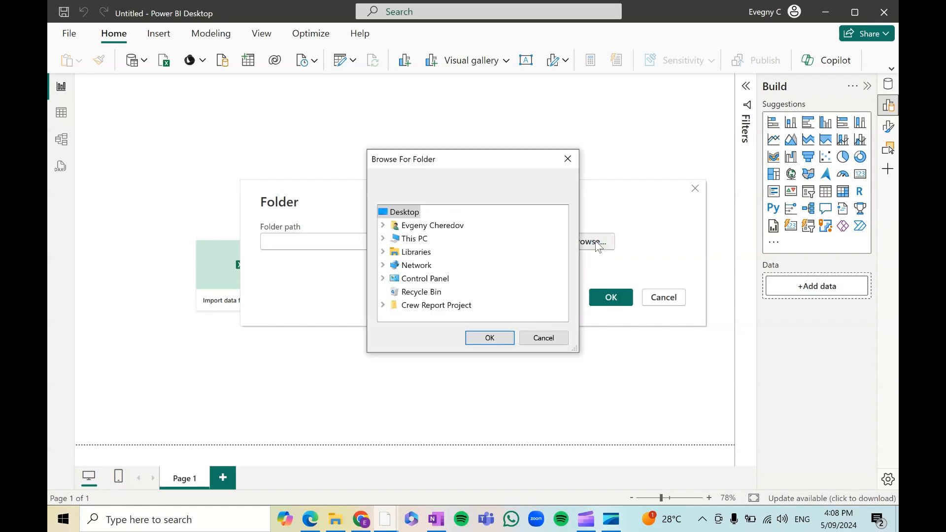
double_click(392, 226)
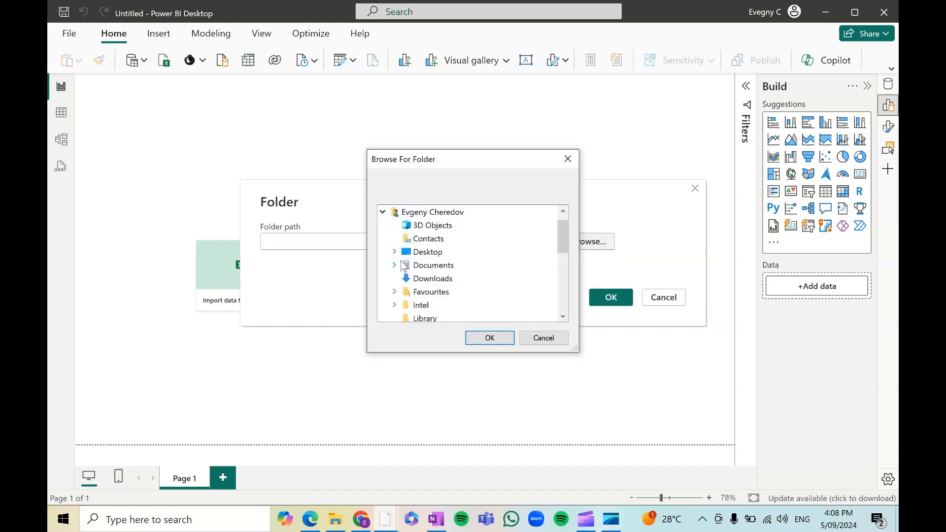
left_click(394, 265)
left_click(436, 265)
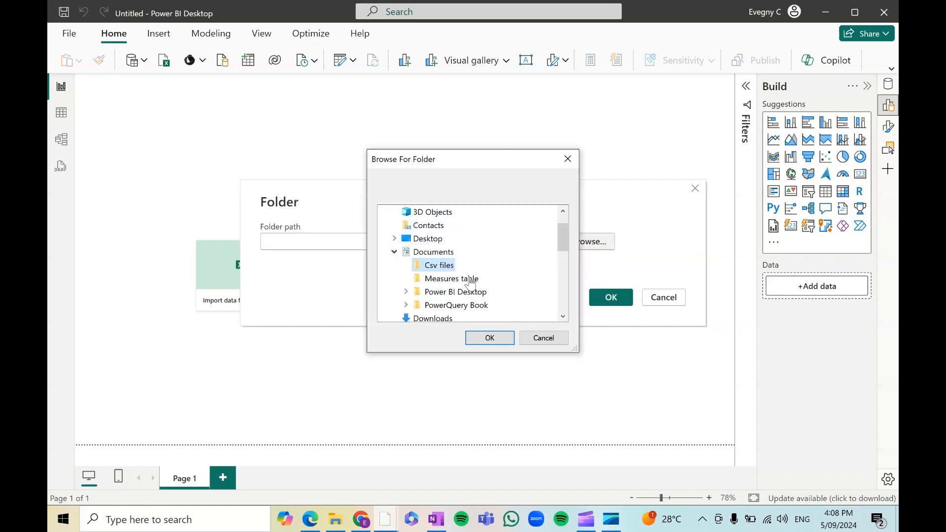
left_click(490, 338)
left_click(611, 299)
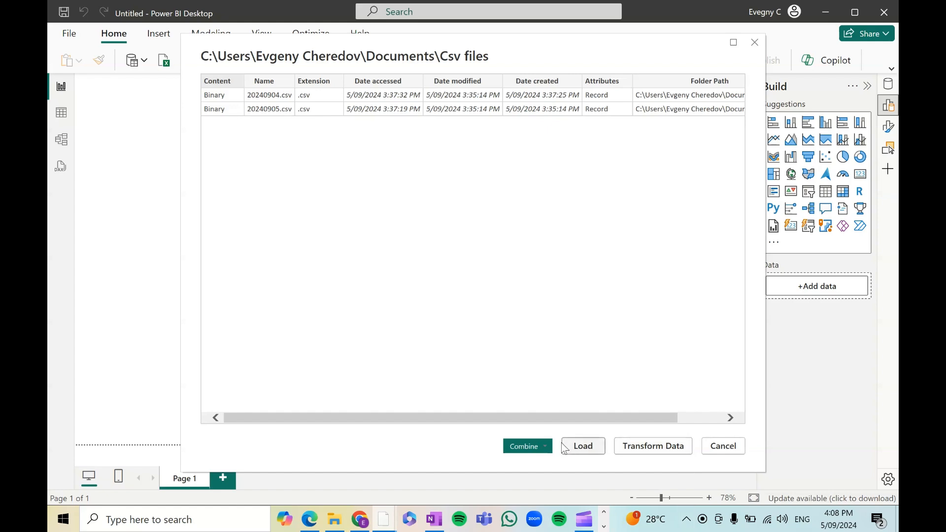
- Open the folder's file list in Power Query Editor and combine the files, using the first file as the sample
left_click(673, 446)
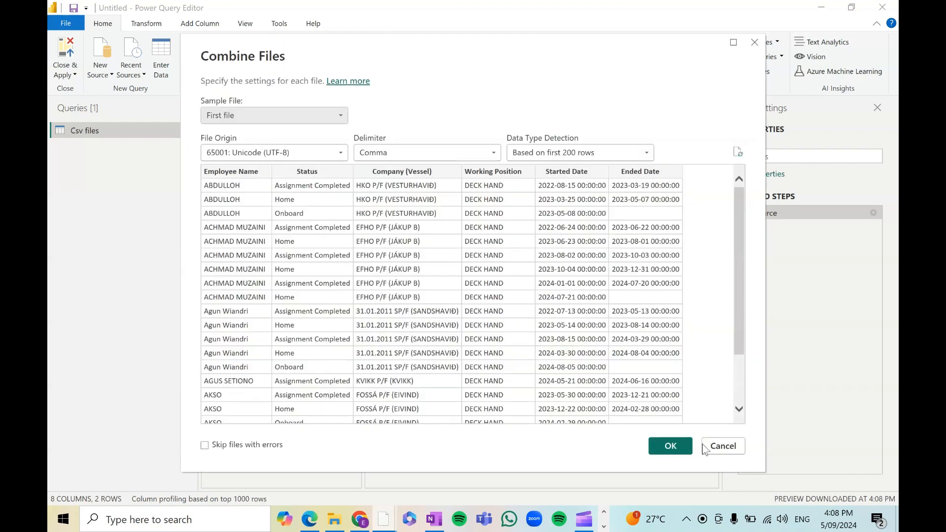
left_click(685, 450)
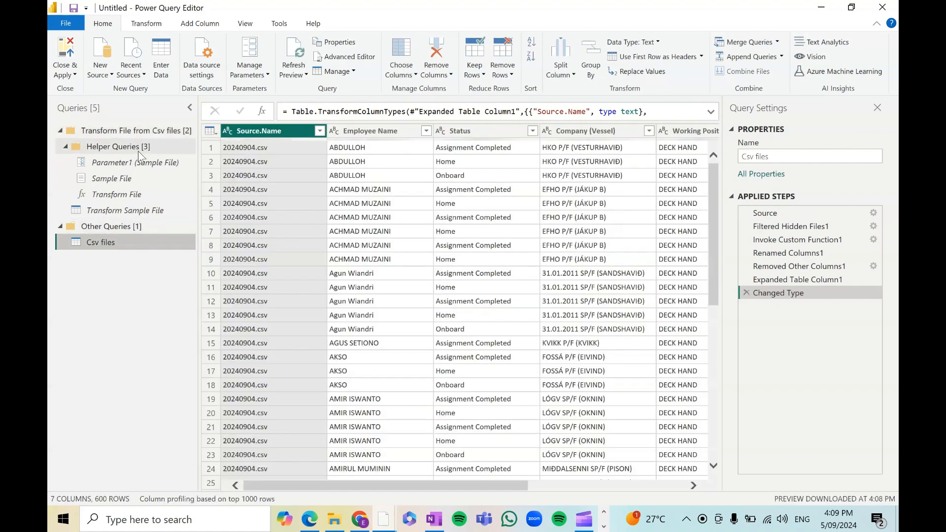
- Examine the generated helper queries: Parameter1, the Source step of Sample File, and Transform Sample File
left_click(137, 149)
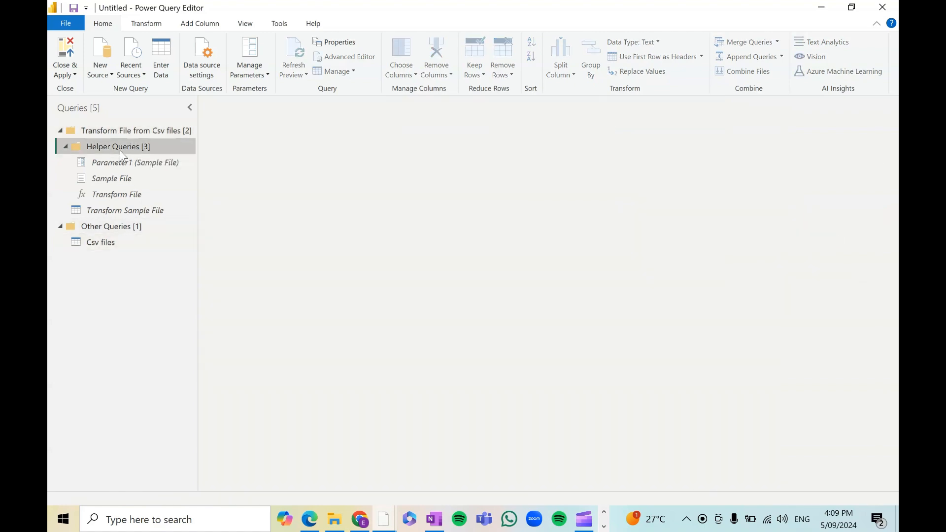
left_click(161, 164)
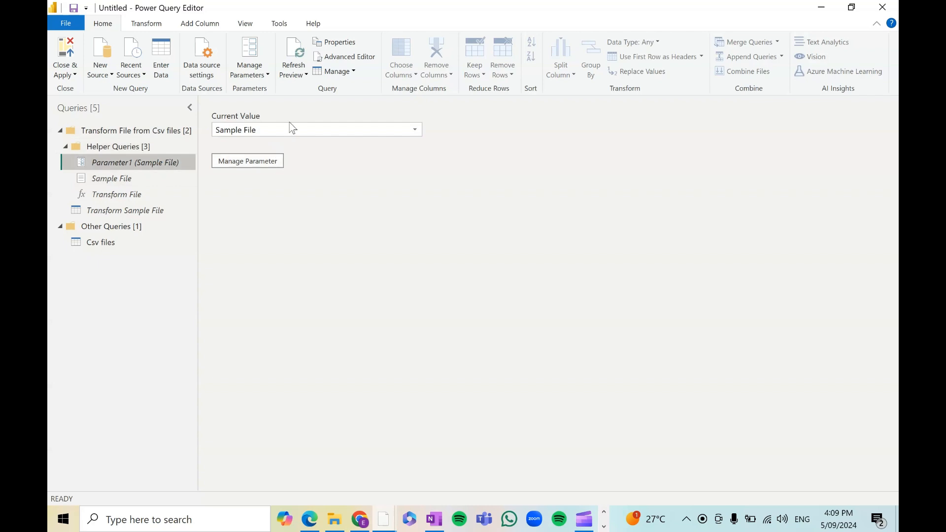
left_click(151, 180)
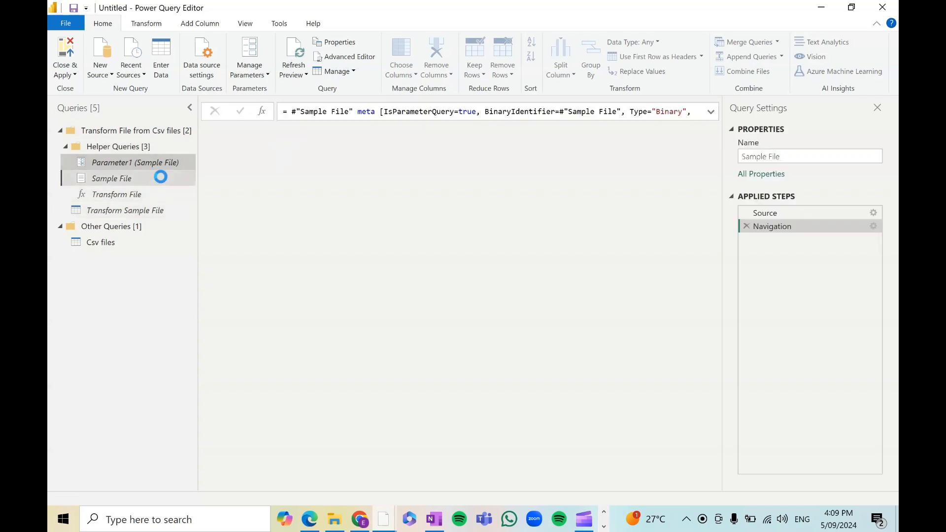
left_click(805, 215)
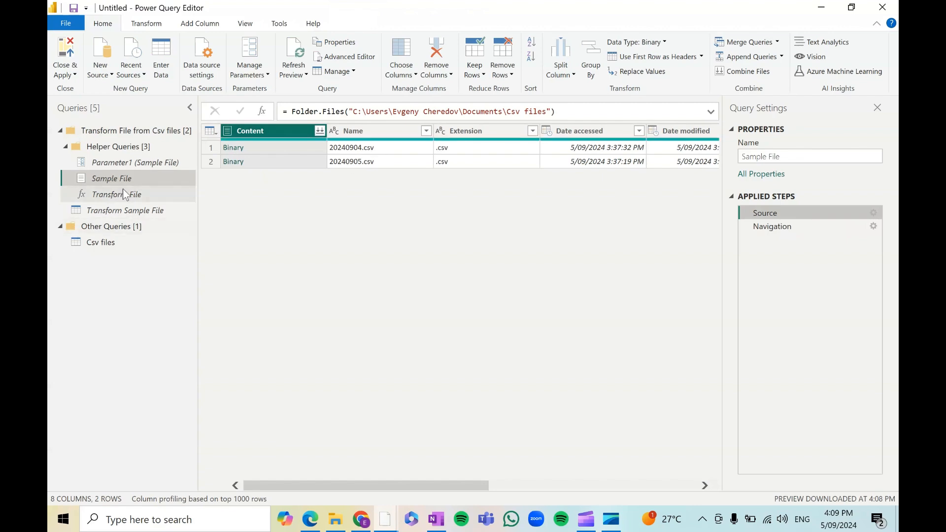
left_click(141, 211)
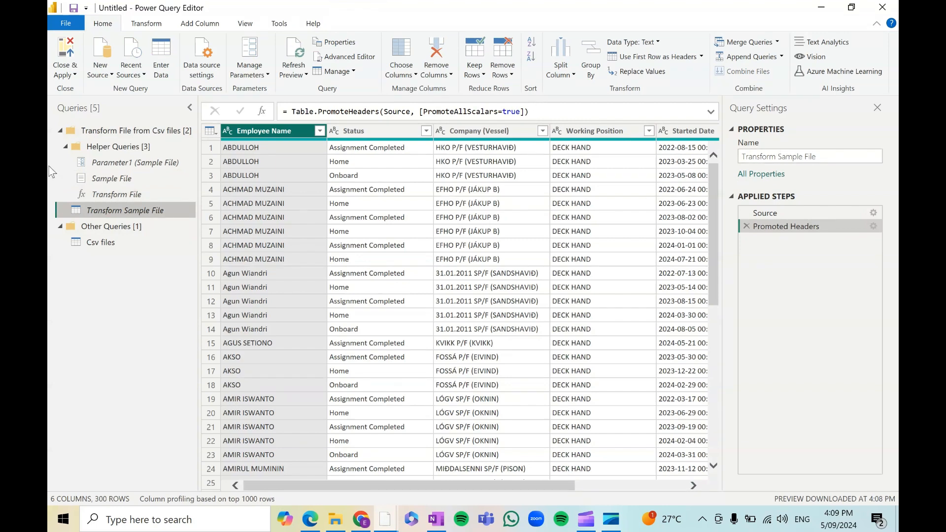
- Review the Removed Other Columns1 and Expanded Table Column1 steps of the Csv files query
left_click(132, 244)
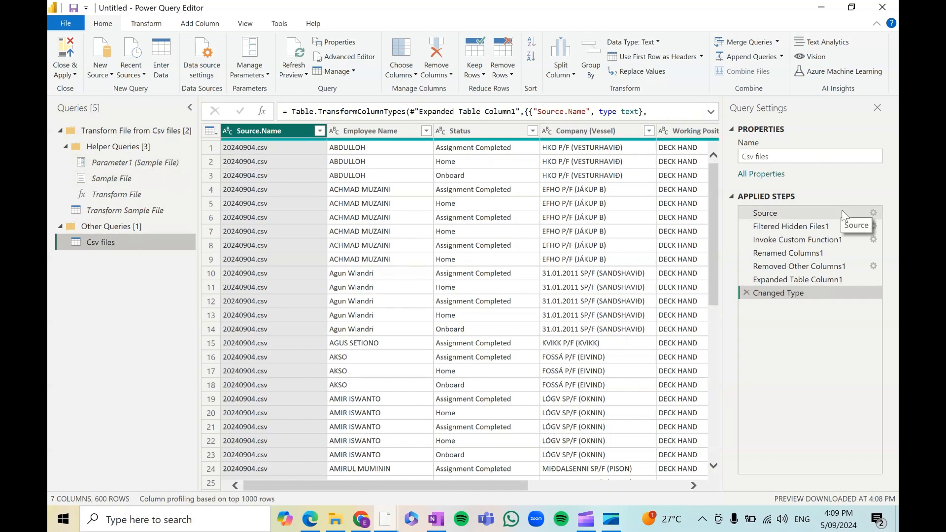
left_click(823, 280)
left_click(823, 266)
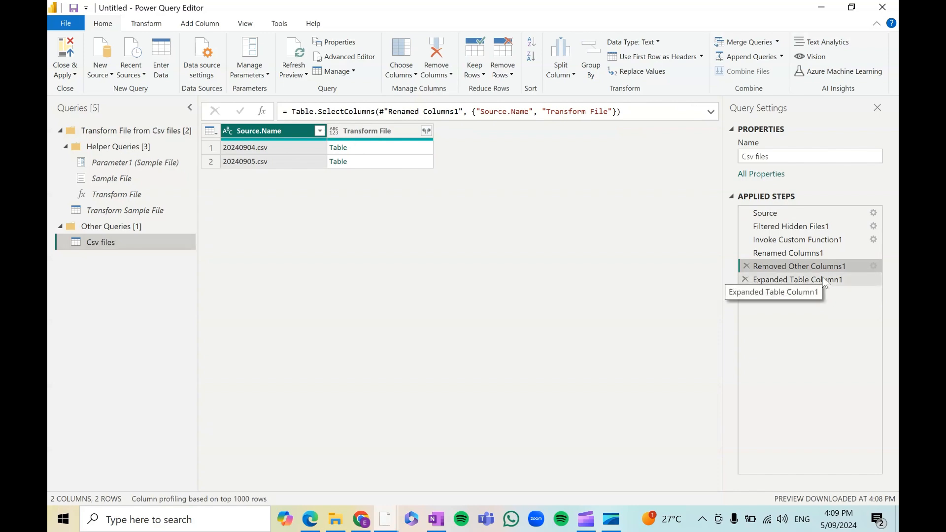
left_click(825, 280)
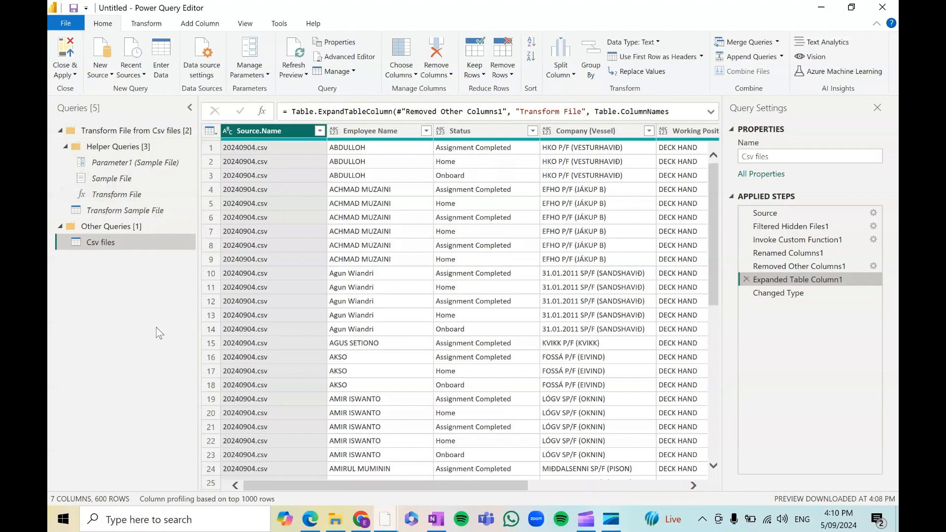
- Switch to the second untitled Power BI Desktop window, start a blank report and connect to a Folder data source
left_click(393, 528)
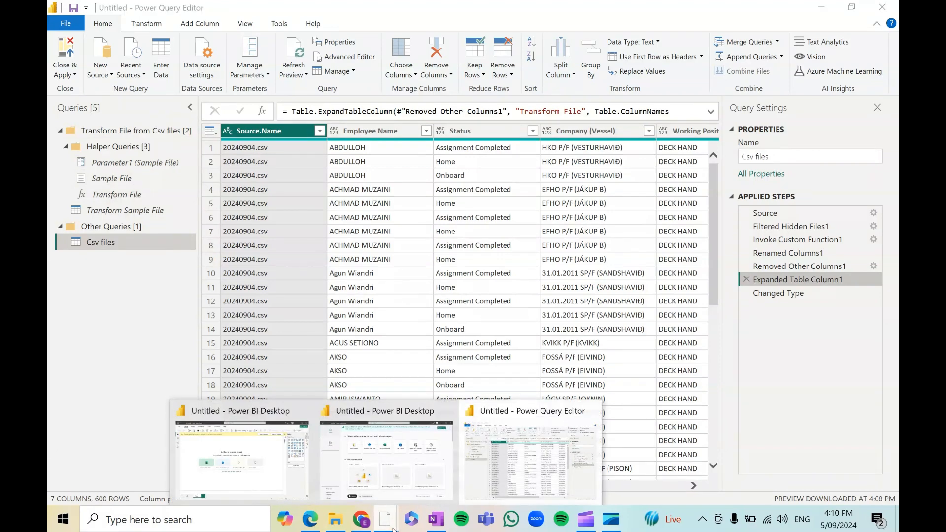
left_click(377, 451)
left_click(276, 175)
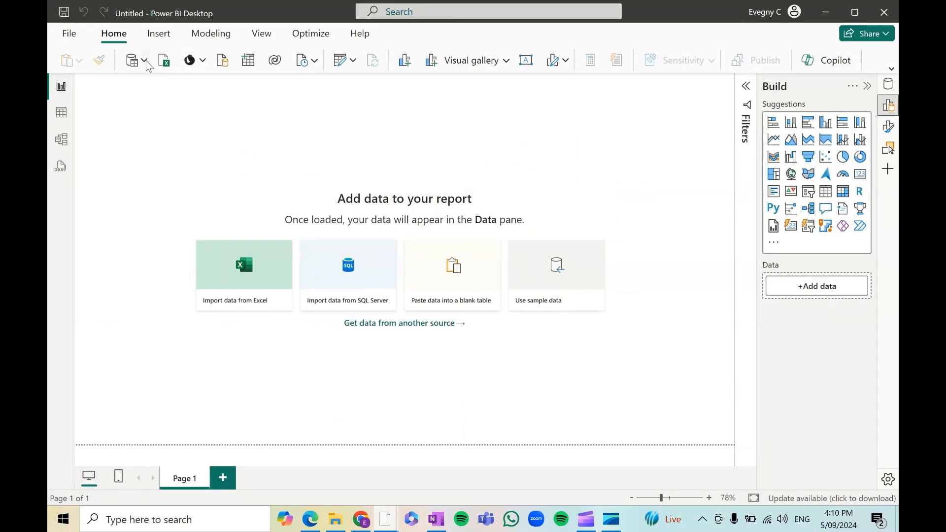
left_click(144, 61)
left_click(213, 358)
left_click(436, 186)
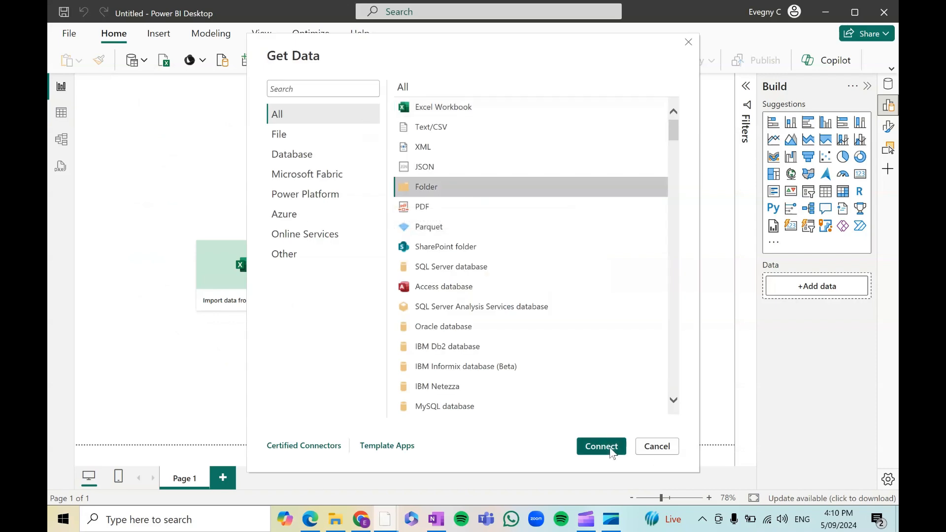
left_click(600, 446)
- Select the Csv files folder inside Documents as the source and open its file list in Power Query Editor
left_click(597, 240)
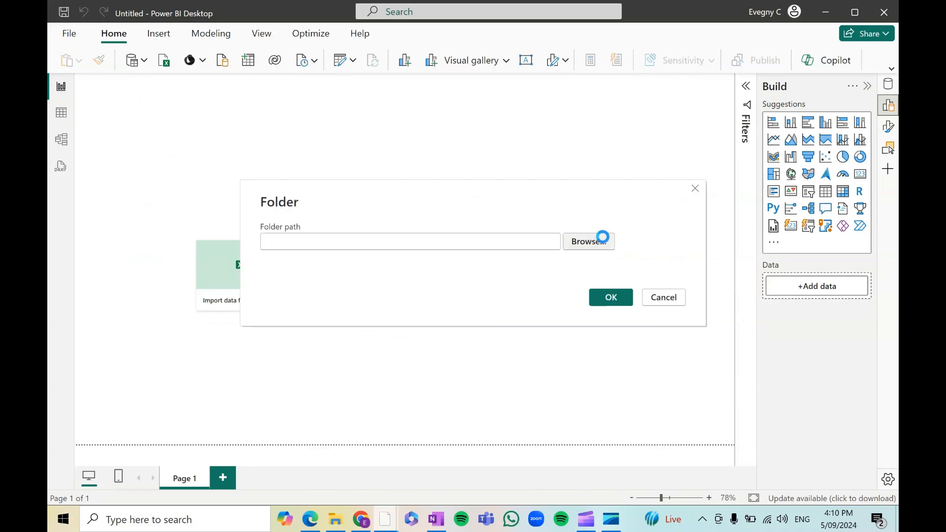
left_click(383, 225)
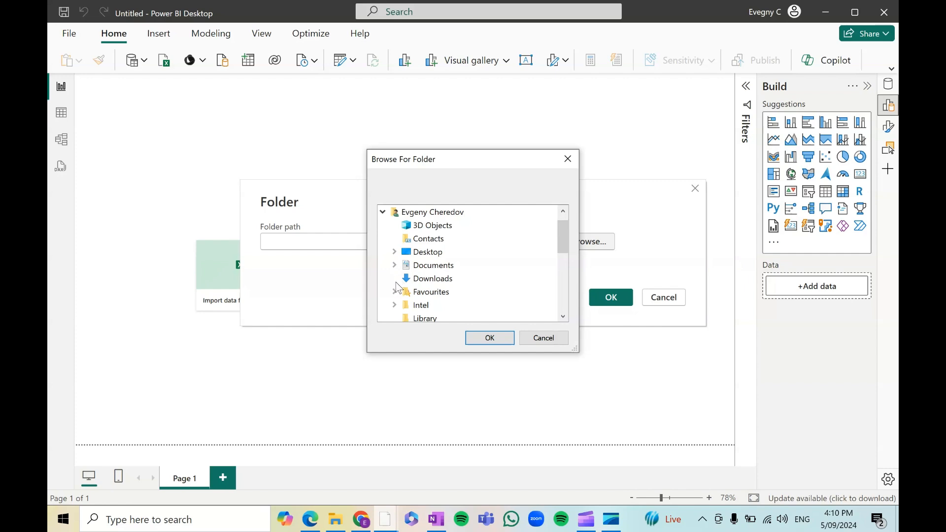
left_click(394, 266)
left_click(434, 262)
left_click(490, 338)
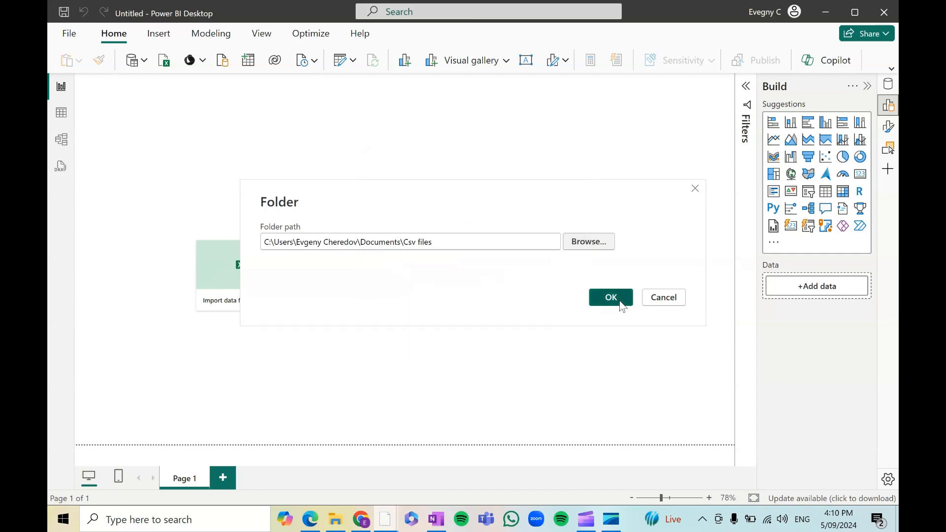
left_click(612, 297)
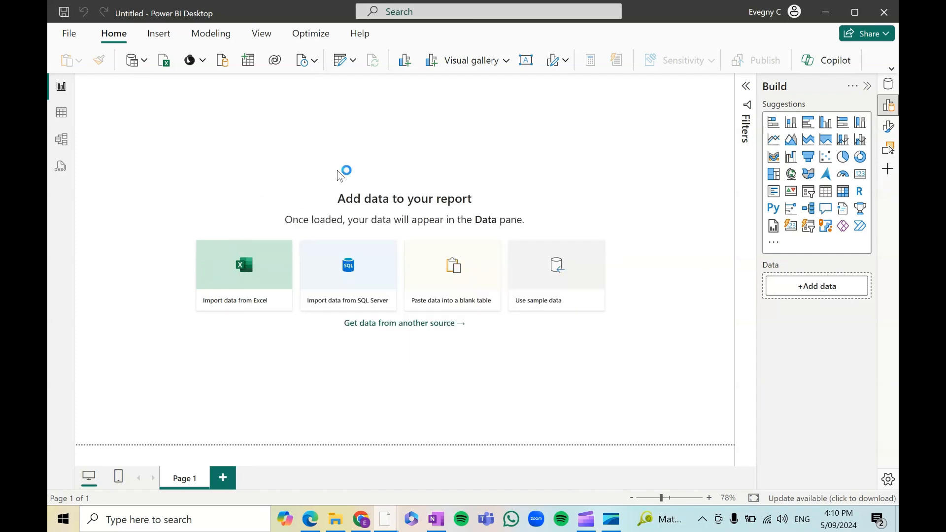
left_click(630, 450)
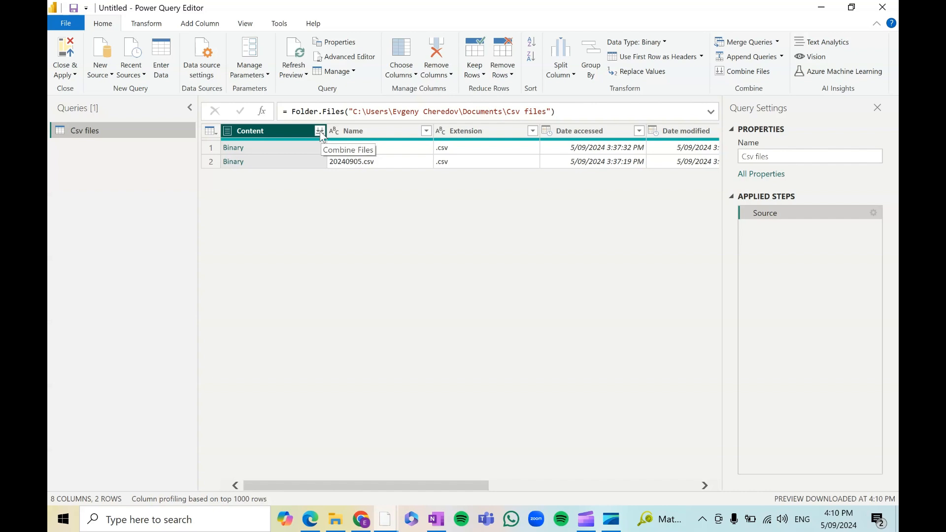
- Start a custom column named GetContent in the Csv files query
left_click(213, 26)
left_click(110, 75)
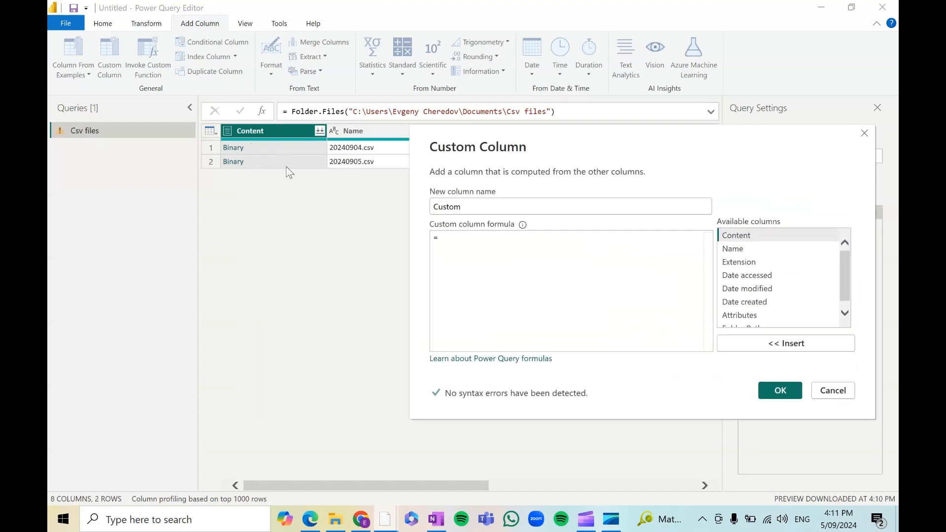
double_click(474, 203)
type("GetContent")
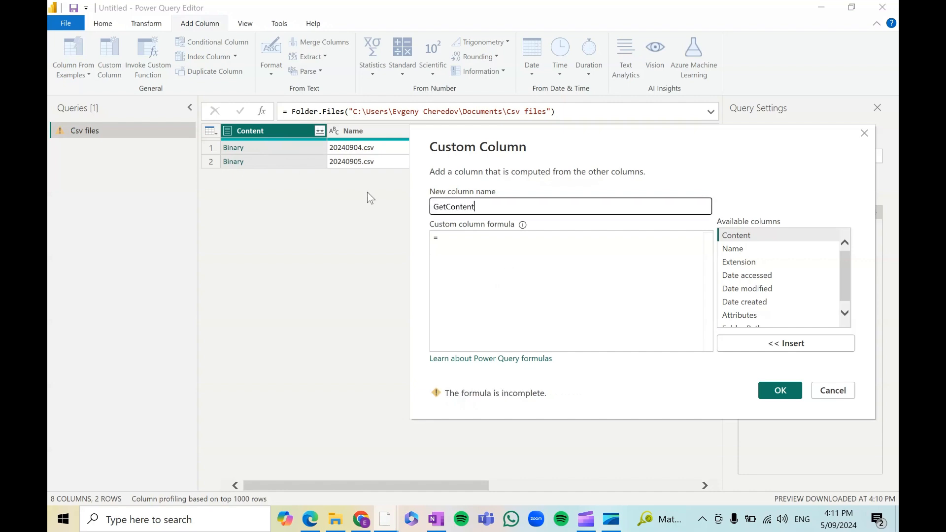
- Create the custom column with the formula Csv.Document([Content]) and preview the first row's table
left_click(528, 245)
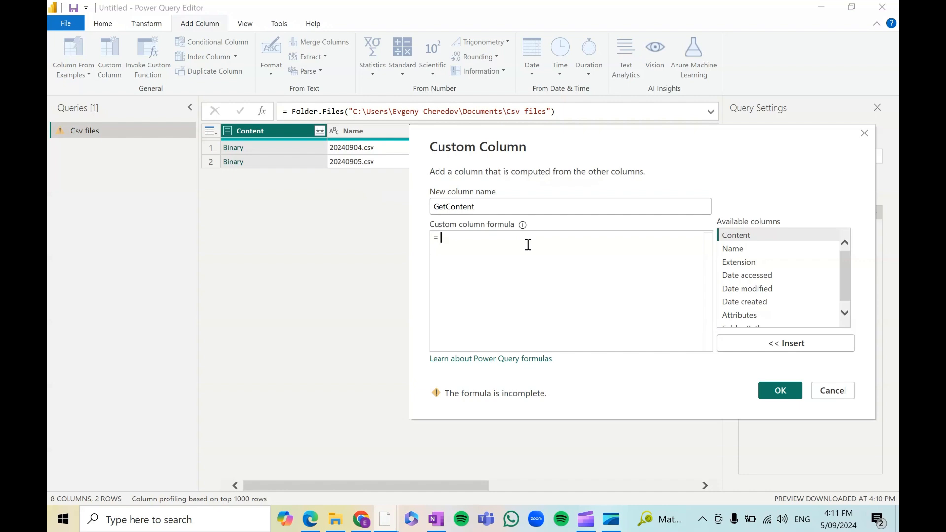
type("C")
key("BackSpace")
key("BackSpace")
key("BackSpace")
type("Csv.Docum")
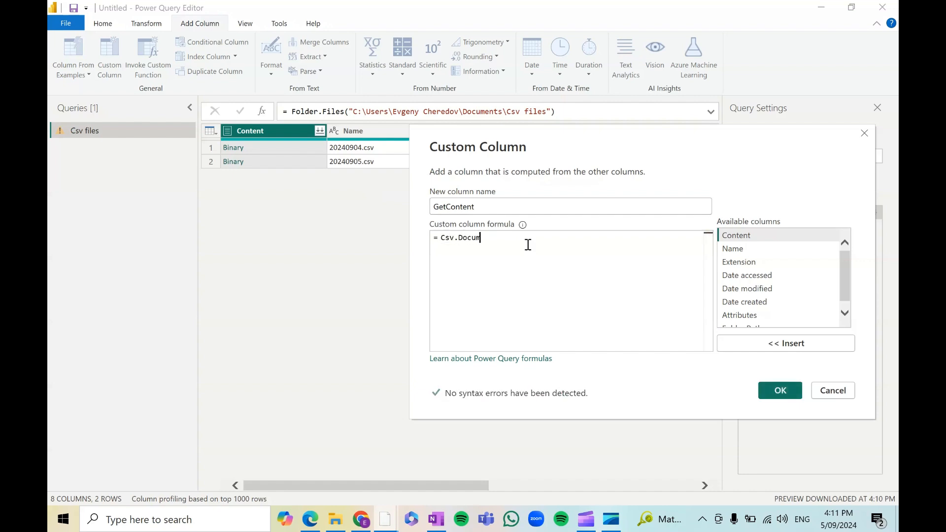
type("ent(")
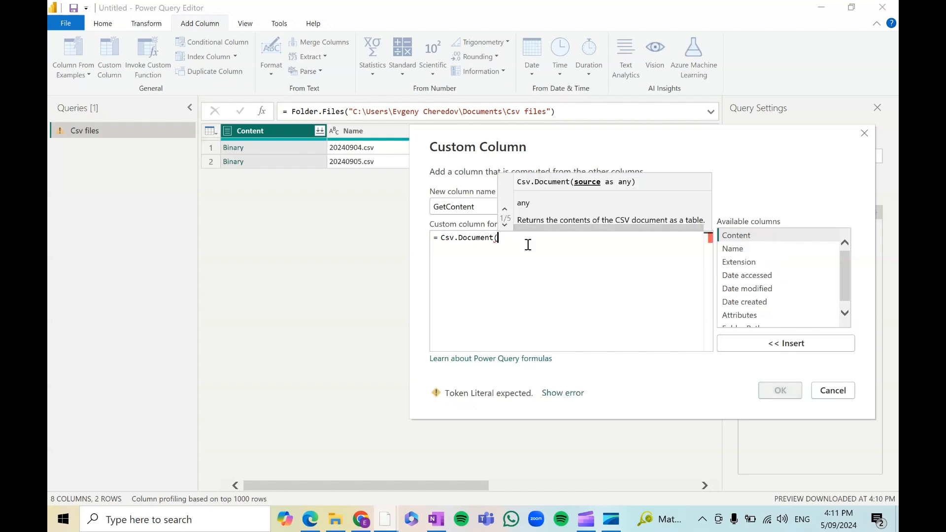
double_click(774, 235)
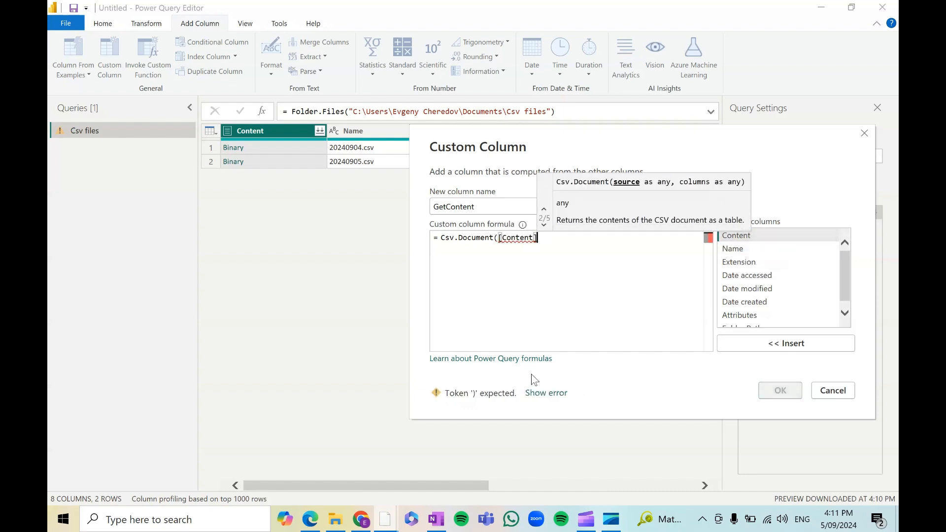
type(")")
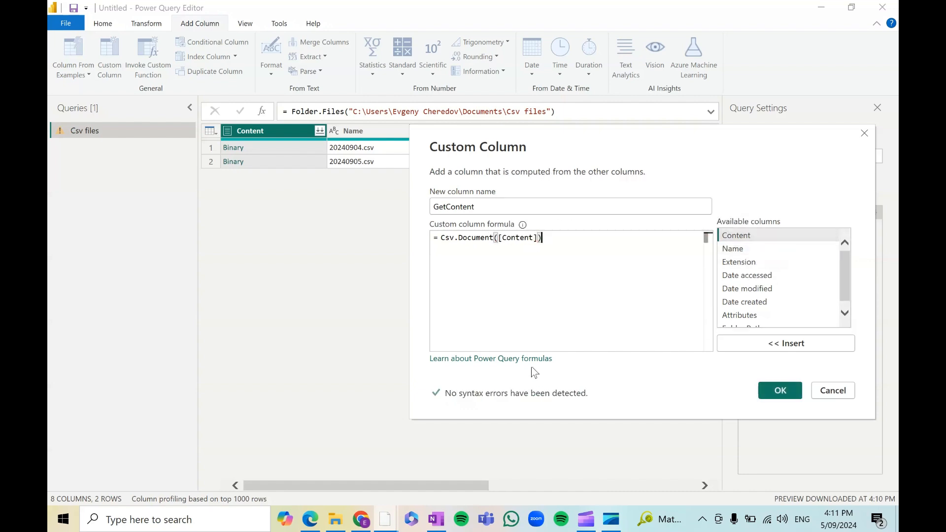
left_click(781, 394)
left_click(653, 148)
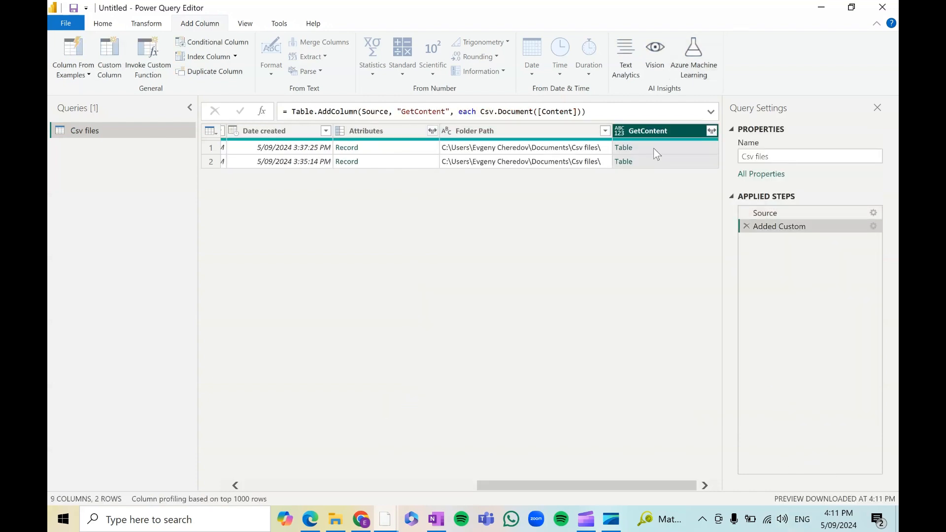
- Preview the second file's table in the GetContent column and examine the header row and the list of source files
left_click_drag(439, 484, 375, 488)
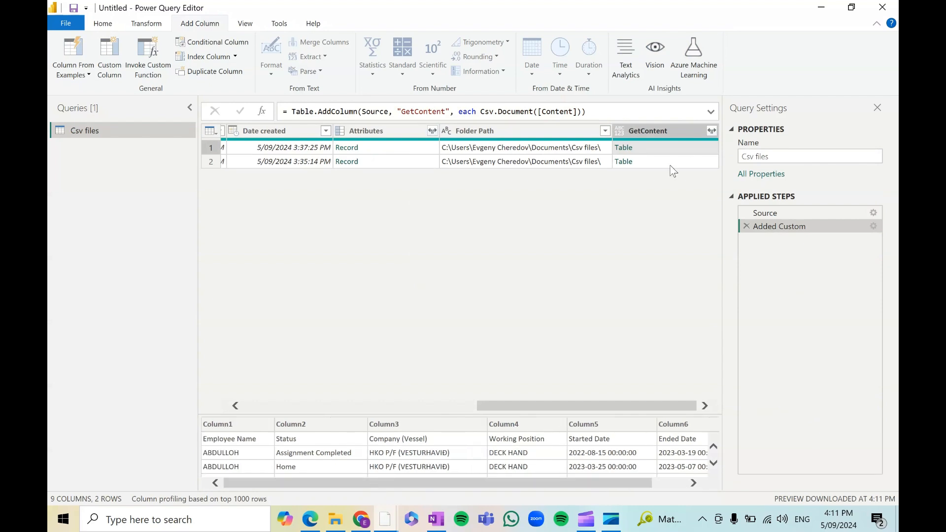
left_click(641, 164)
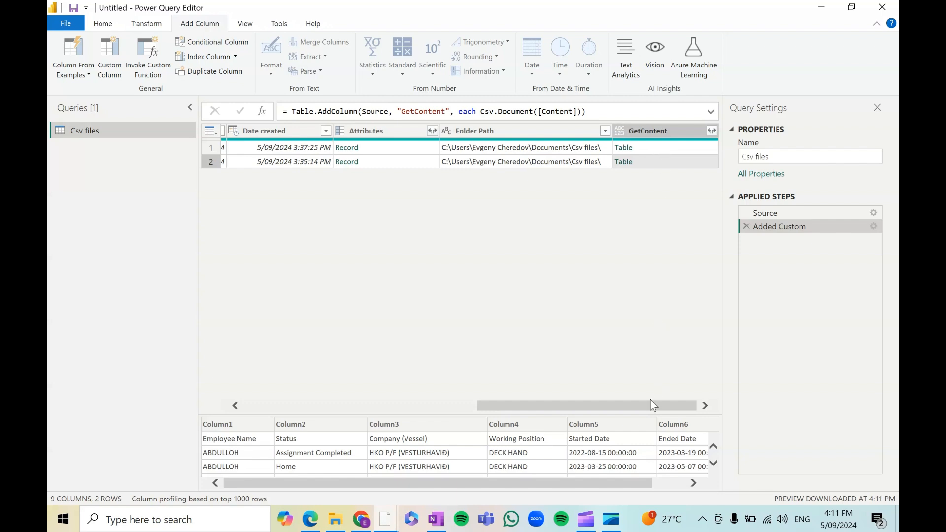
left_click_drag(649, 409, 415, 410)
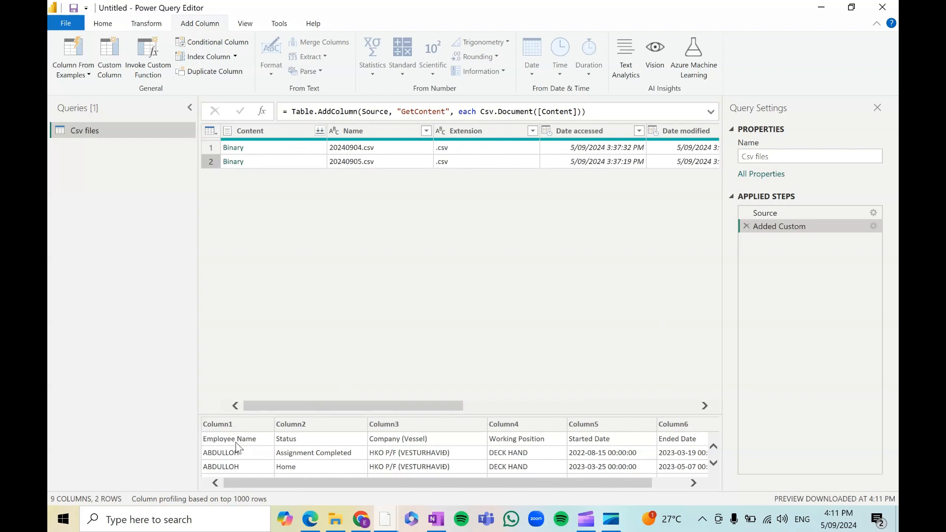
left_click_drag(335, 488, 306, 496)
- Edit the Added Custom step so the GetContent formula reads Table.PromoteHeaders(Csv.Document([Content]))
left_click(874, 226)
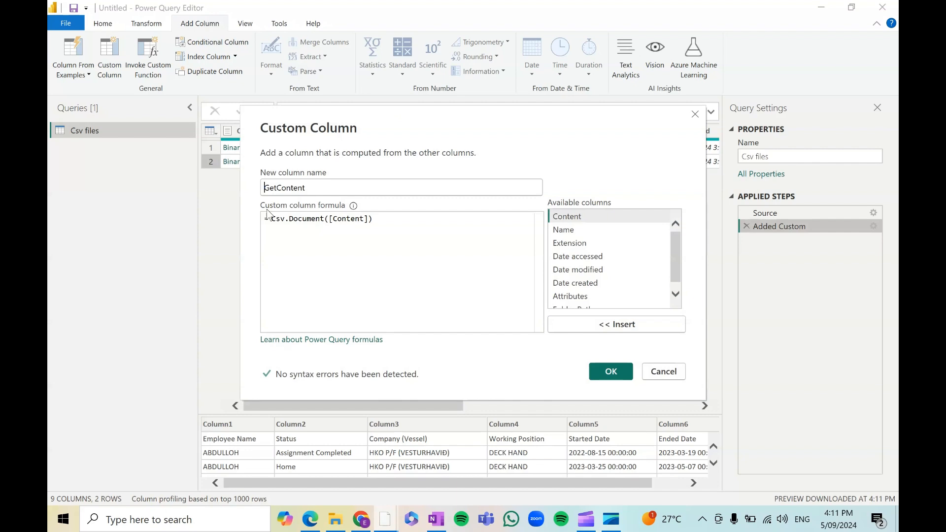
left_click(272, 219)
type("Table,.")
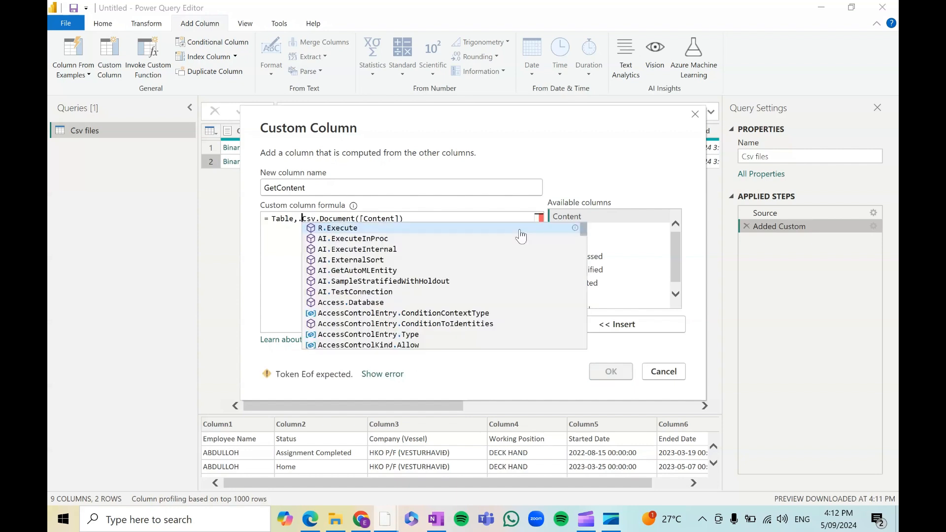
key("BackSpace")
type(".Promo")
left_click(520, 228)
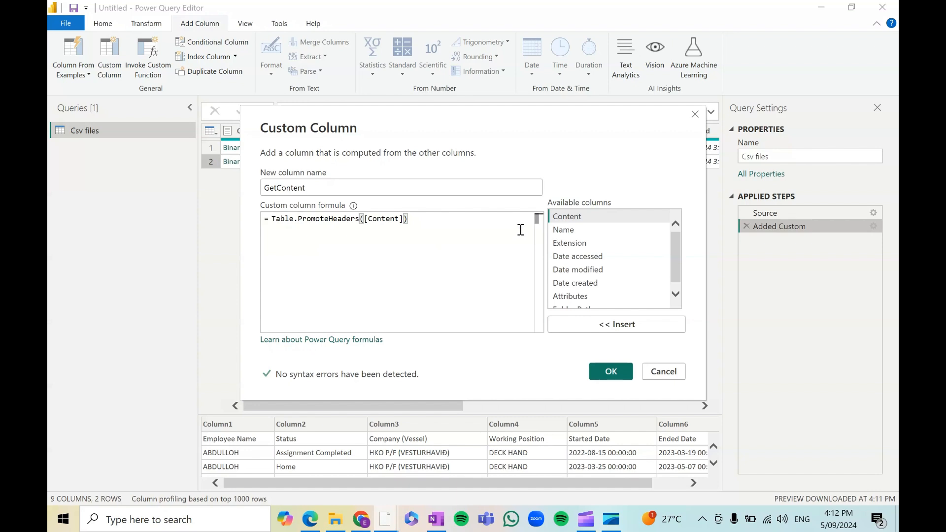
type("(Csv.Document(")
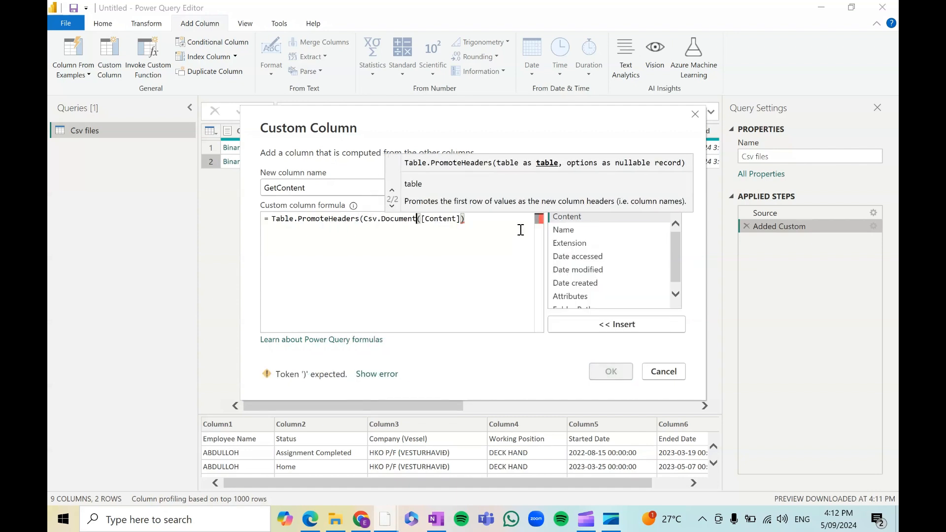
left_click(521, 230)
type(")")
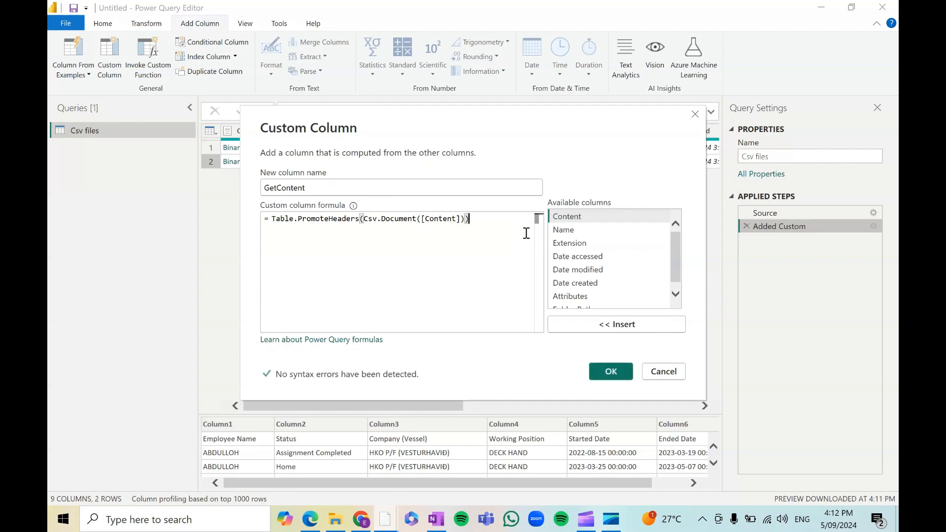
left_click(616, 370)
- Preview the GetContent tables of both files to check their column headers
left_click(658, 148)
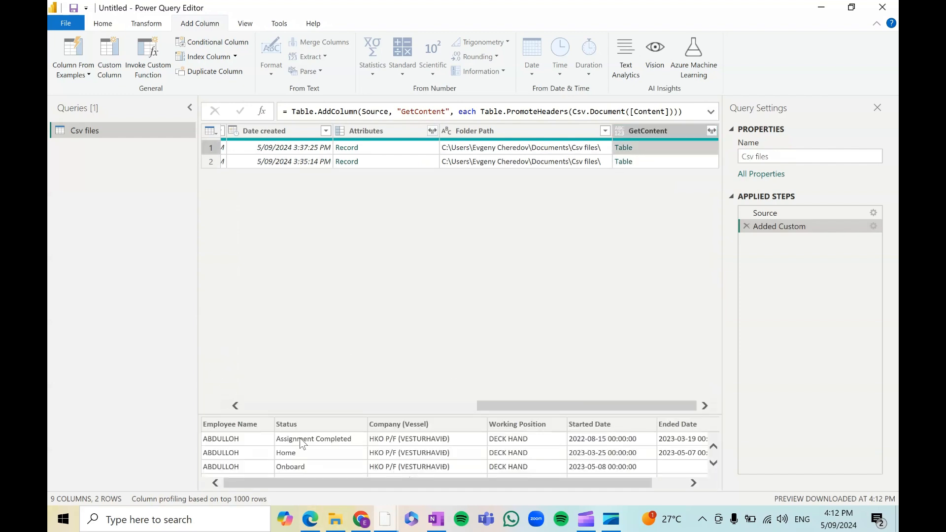
left_click(657, 161)
left_click_drag(454, 482, 499, 483)
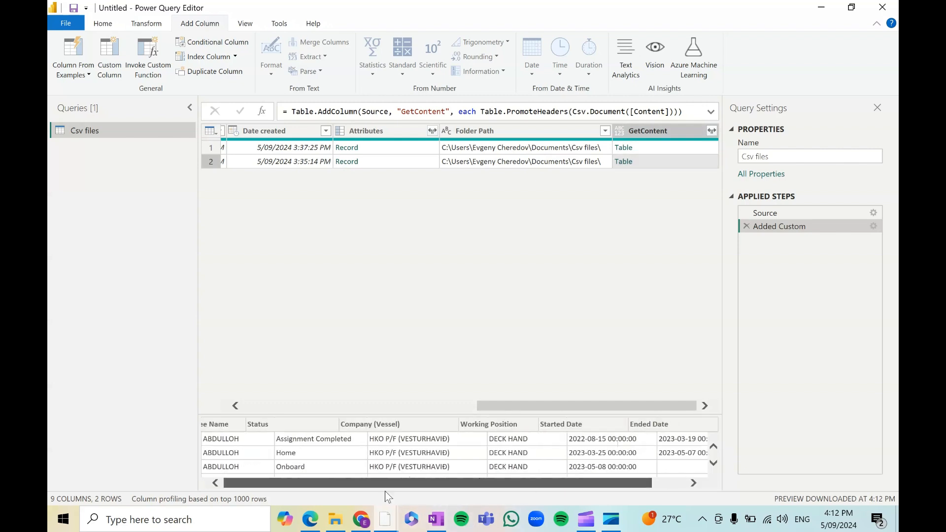
left_click_drag(661, 404, 172, 411)
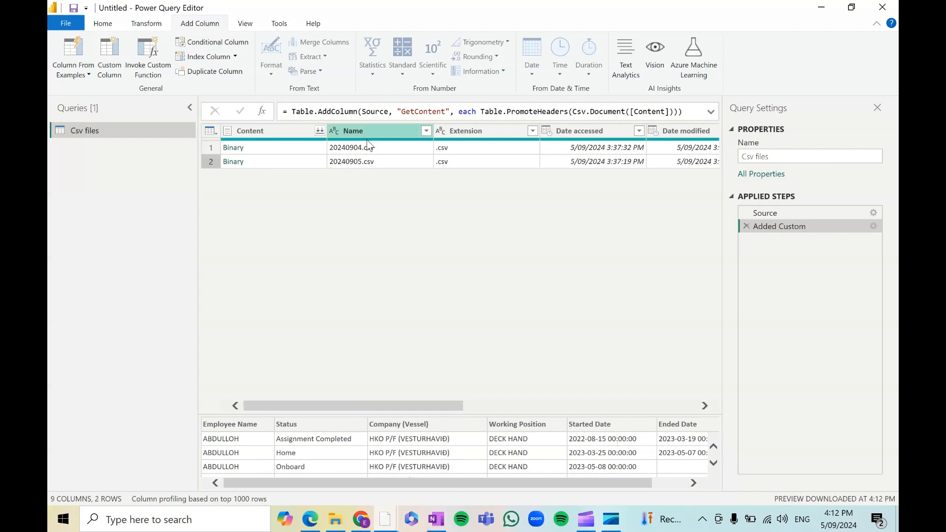
- Transform the Name column by extracting the text before the delimiter .csv
left_click(389, 151)
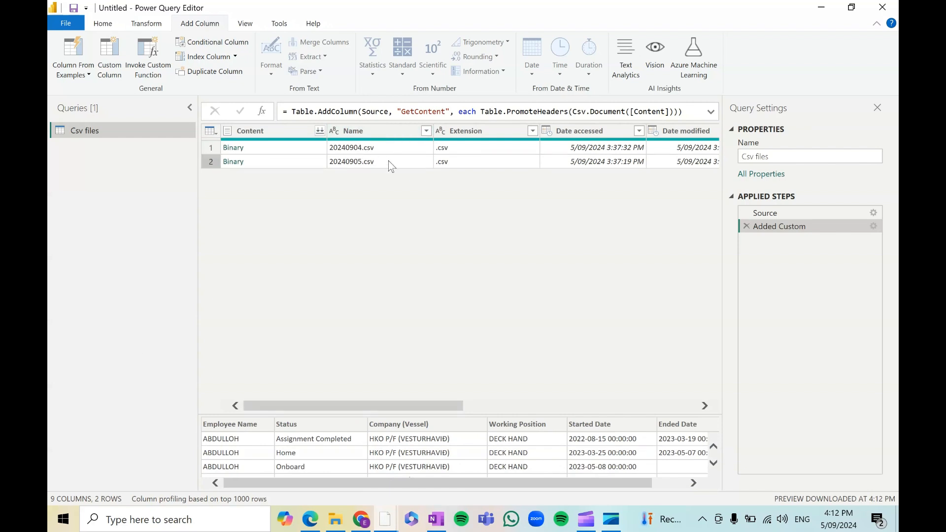
left_click(380, 165)
left_click(386, 149)
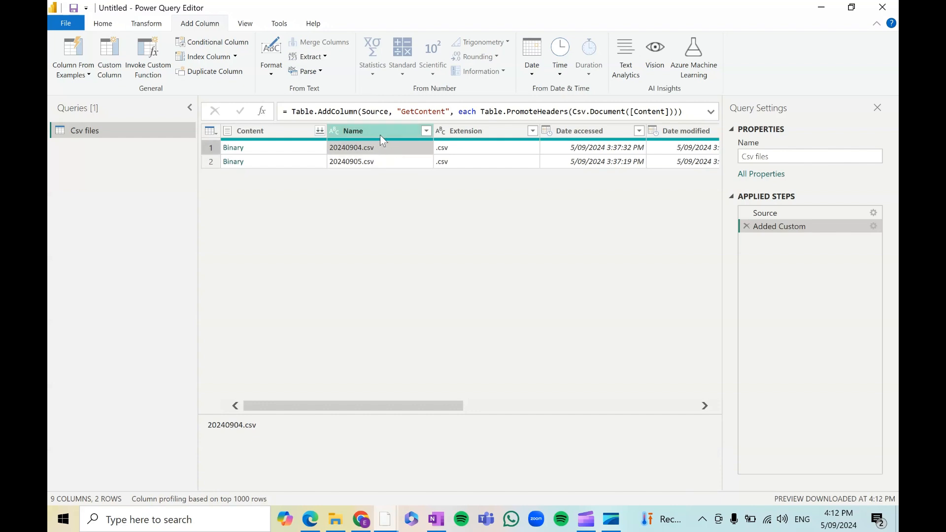
left_click(387, 163)
left_click(391, 149)
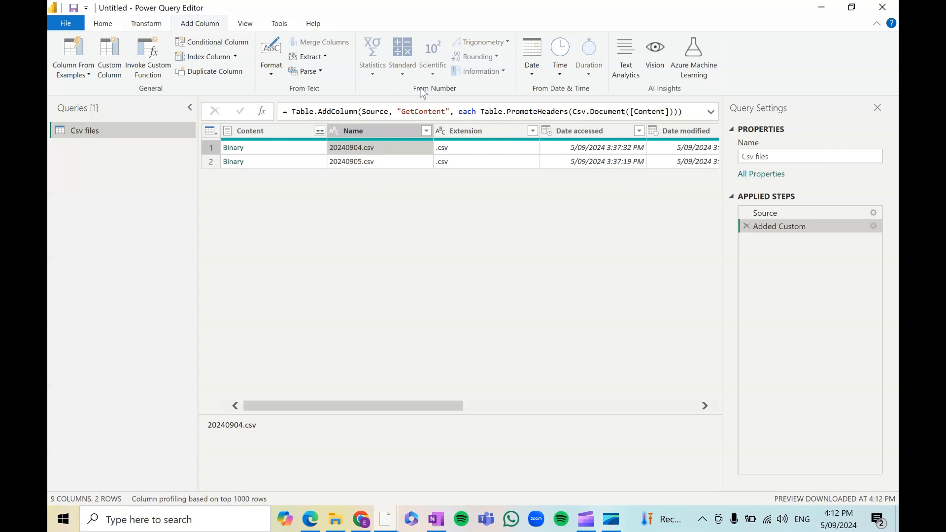
left_click(139, 29)
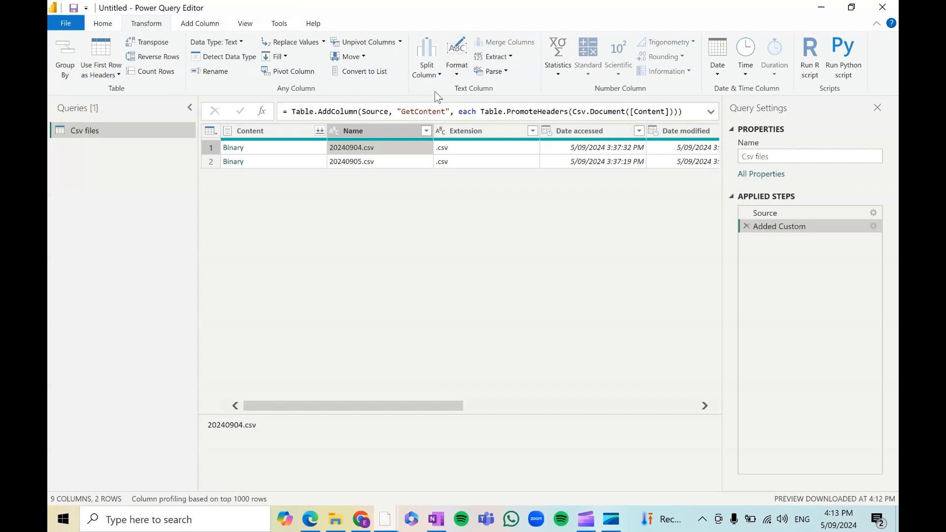
left_click(513, 57)
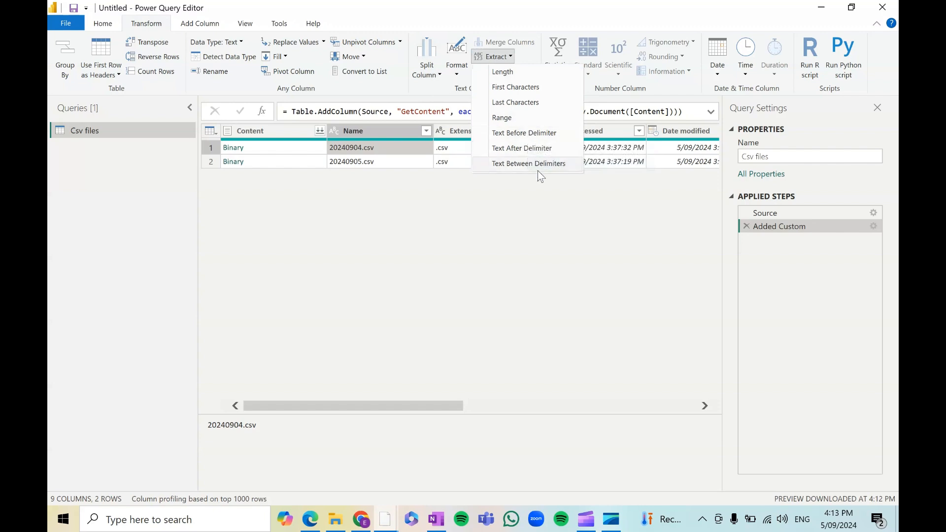
left_click(539, 137)
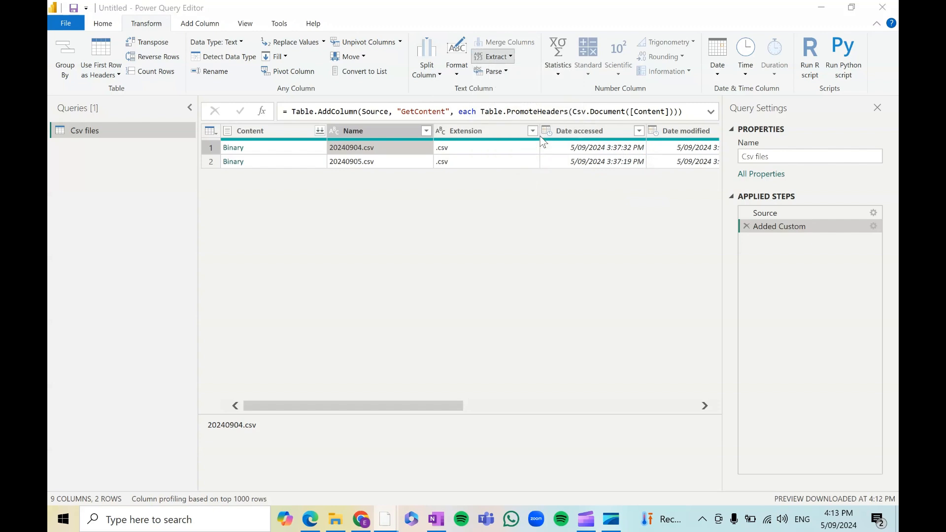
type(".csv")
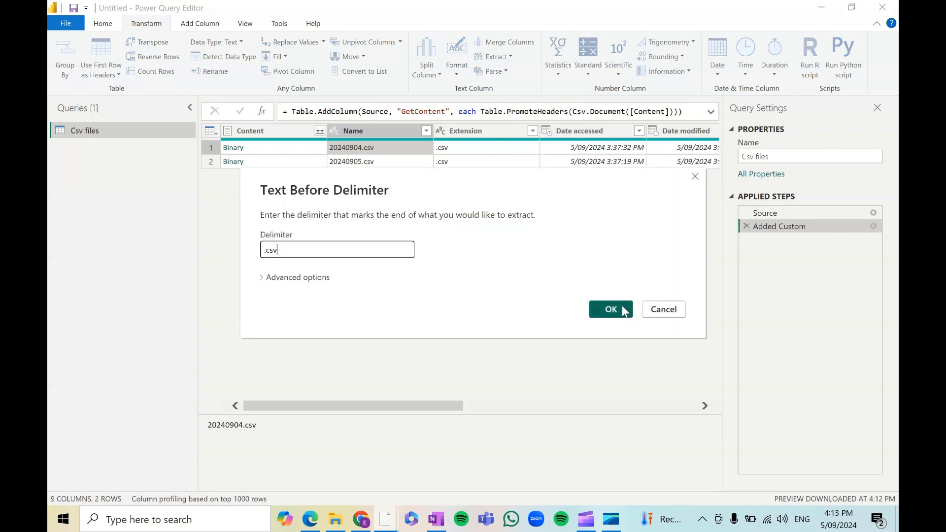
left_click(623, 308)
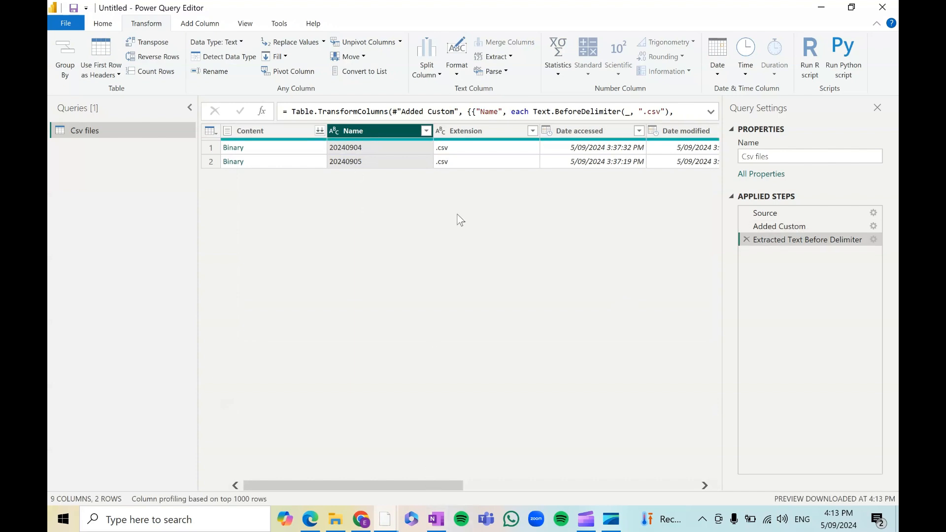
- Rename the Name column as Date
double_click(377, 129)
type("Date")
key("Return")
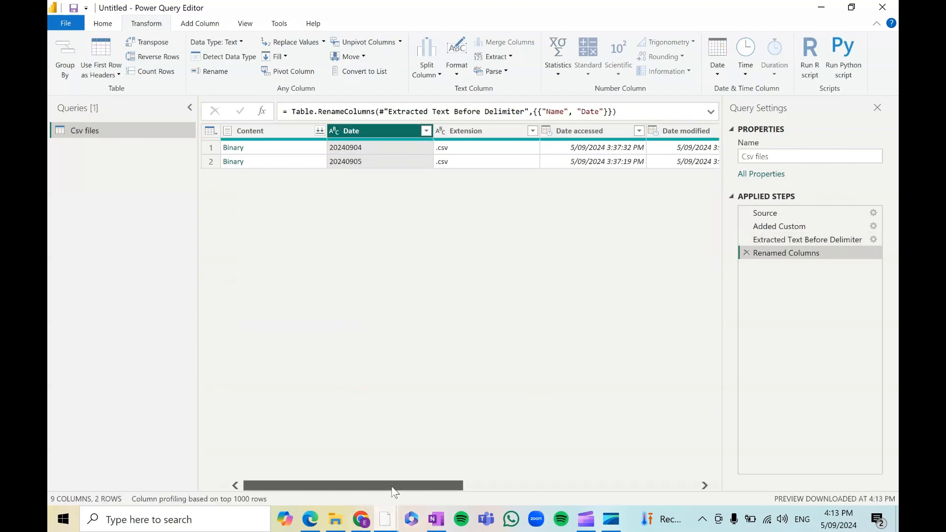
- Remove every column from the query except Date and GetContent
left_click_drag(394, 490, 812, 492)
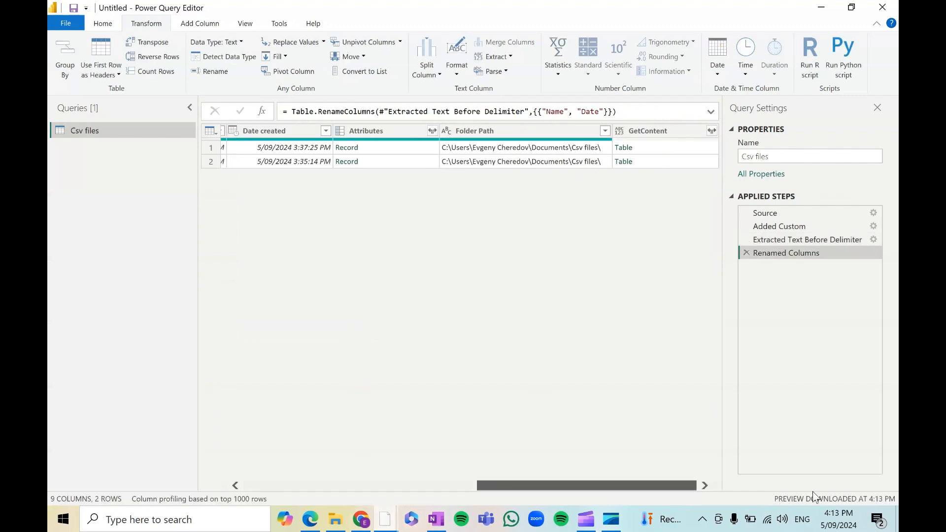
left_click(667, 132)
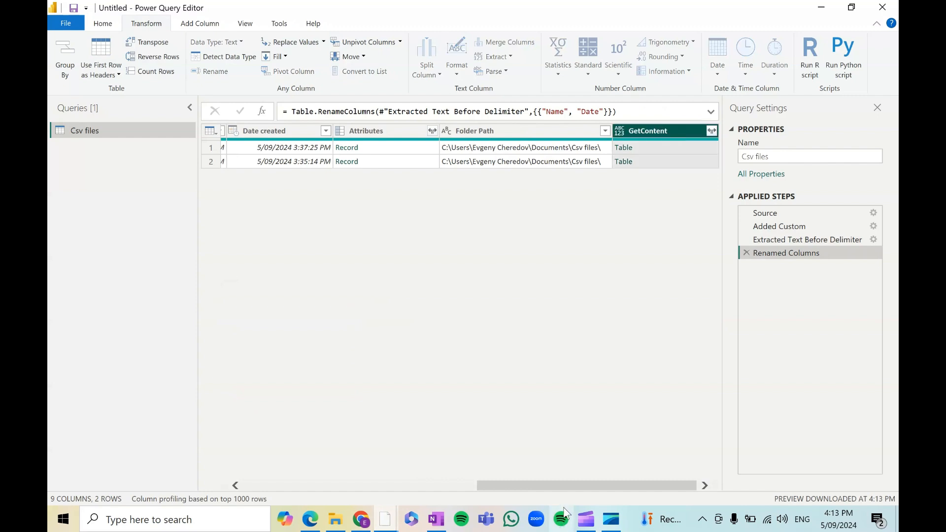
left_click_drag(582, 491, 673, 482)
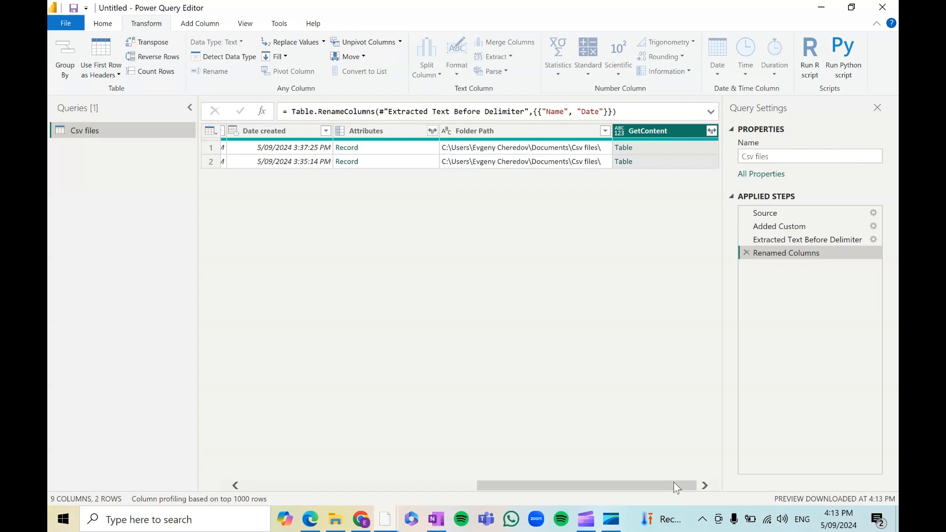
right_click(656, 129)
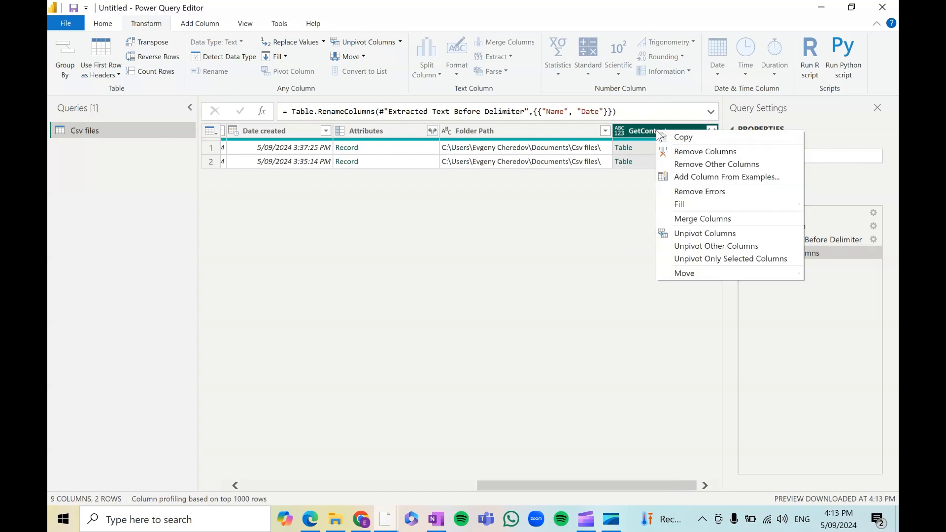
left_click(741, 165)
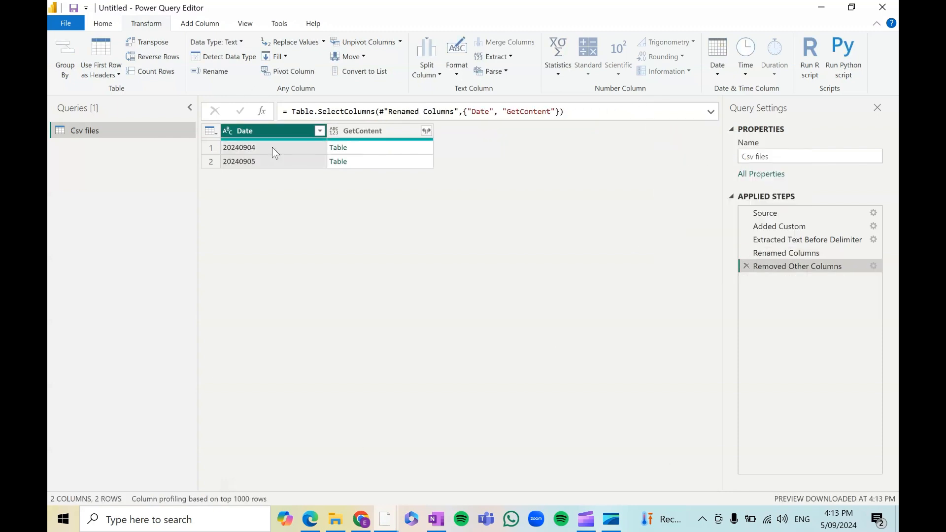
- Expand all fields of the GetContent column without using the original column name as prefix
left_click(425, 131)
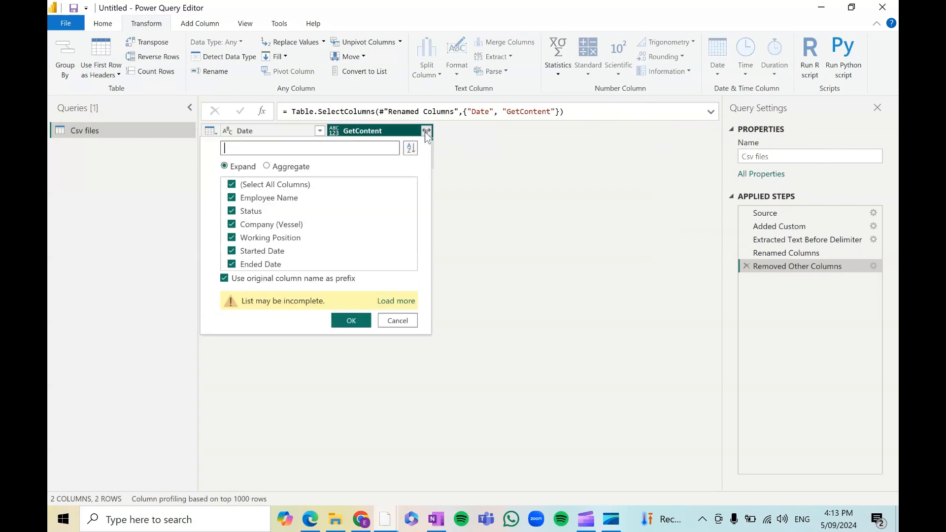
left_click(233, 278)
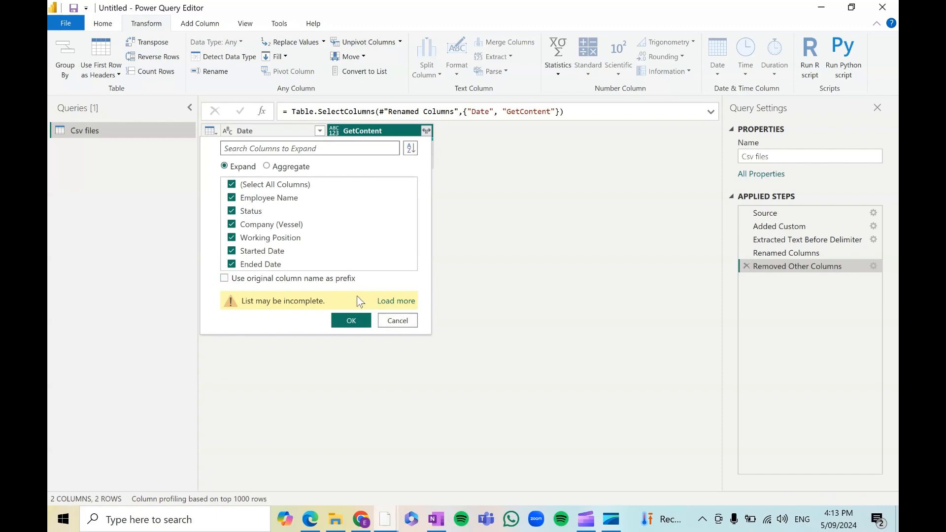
left_click(359, 321)
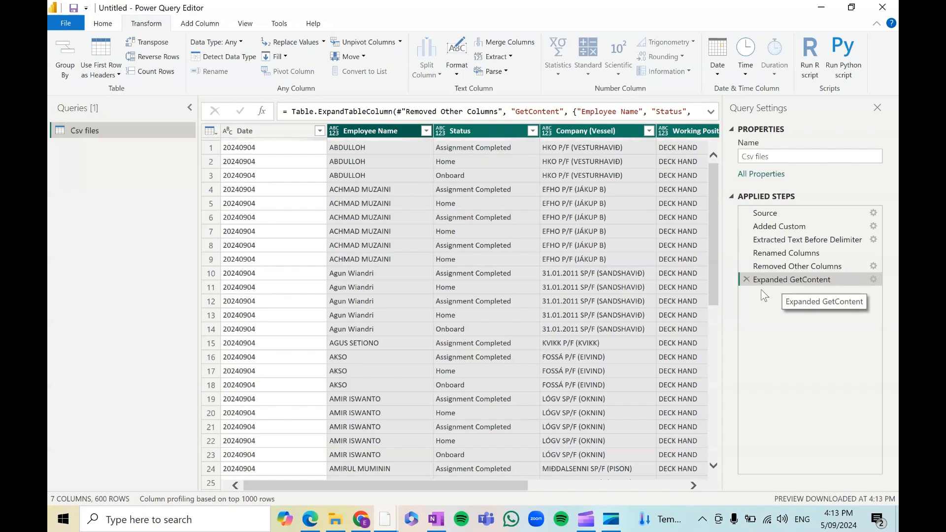
- Check which distinct dates the Date column of the expanded table contains, leaving it unfiltered
left_click_drag(356, 486, 287, 491)
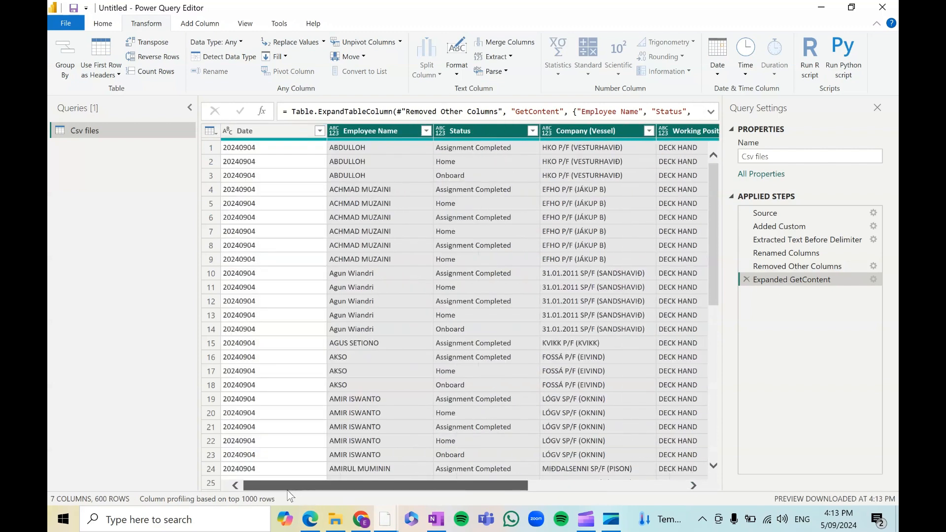
left_click(320, 131)
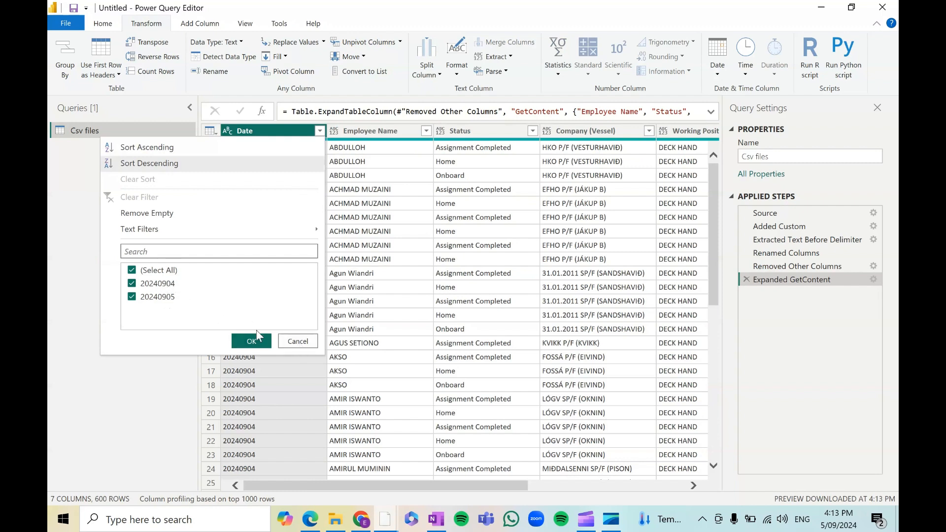
left_click(297, 341)
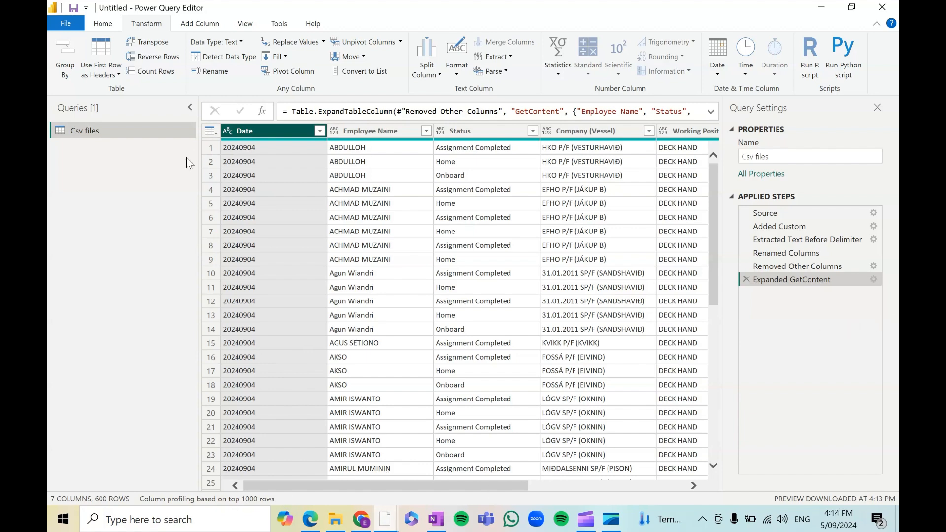
- Compare this query's result and applied steps with the helper-query version in the other Power Query Editor window
left_click(385, 521)
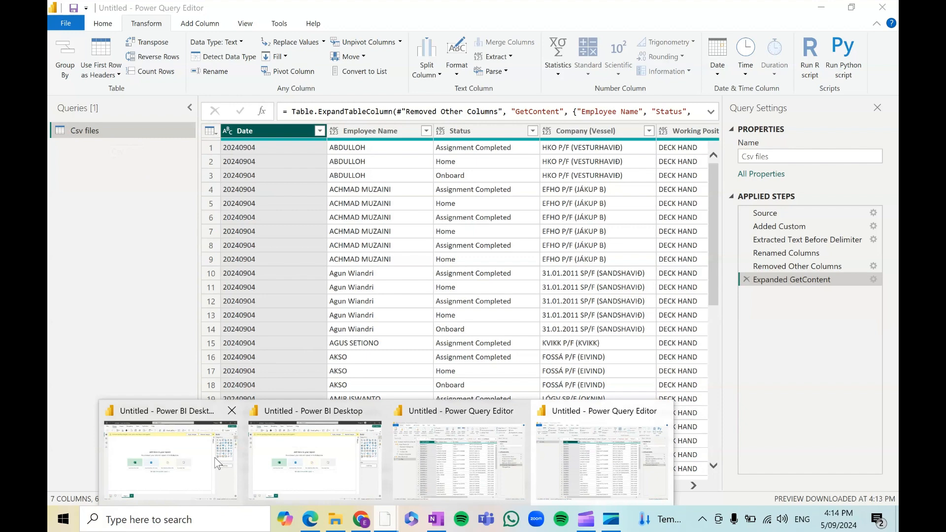
left_click(458, 458)
left_click(385, 522)
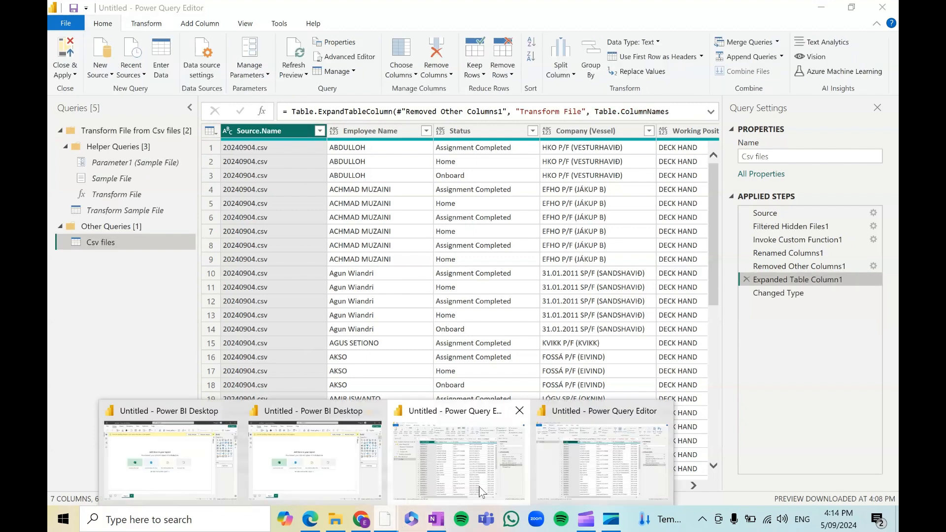
left_click(587, 470)
left_click(387, 522)
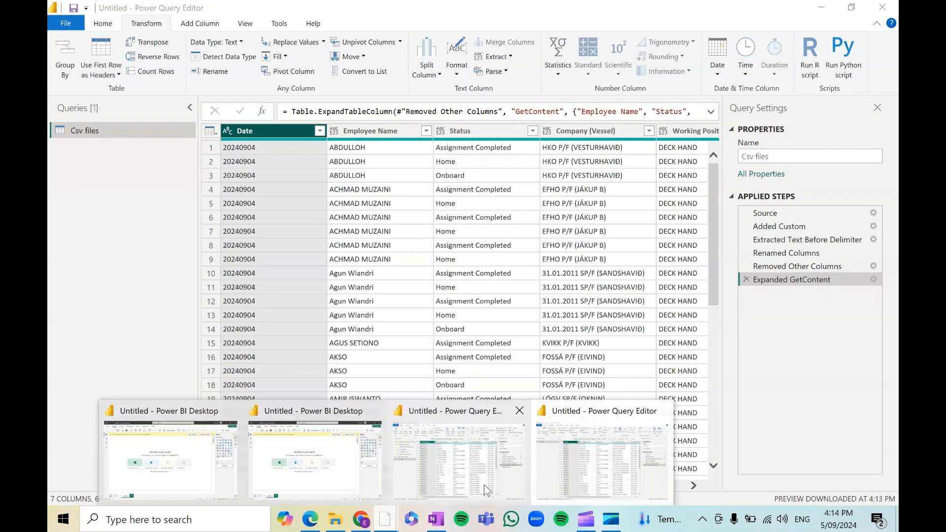
left_click(495, 473)
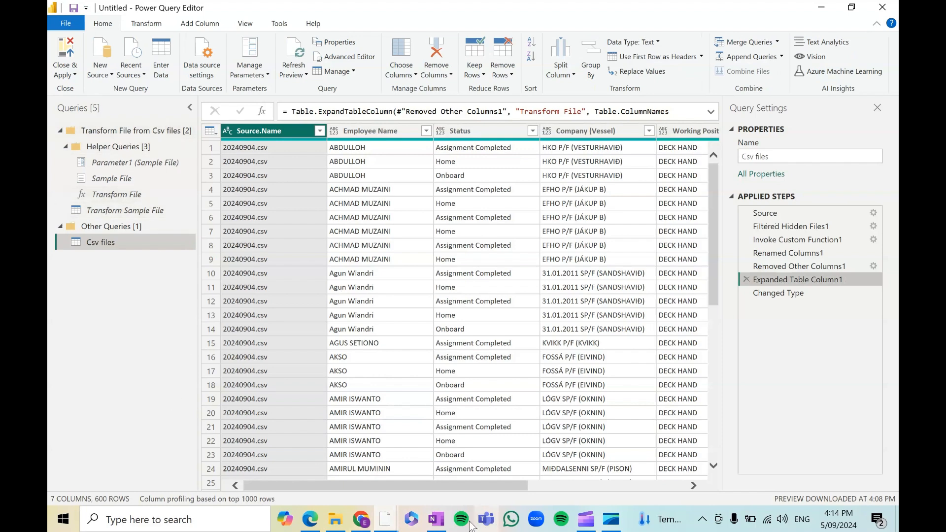
mouse_move(394, 526)
left_click(590, 474)
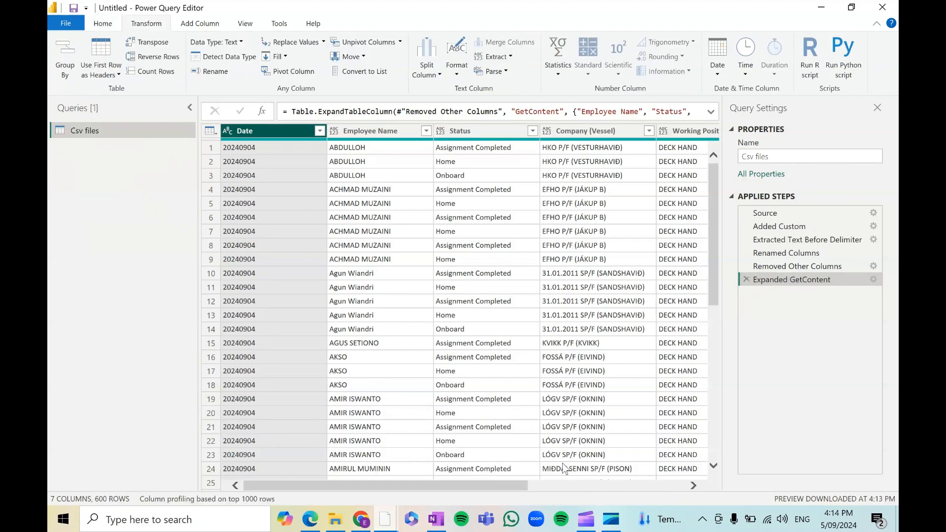